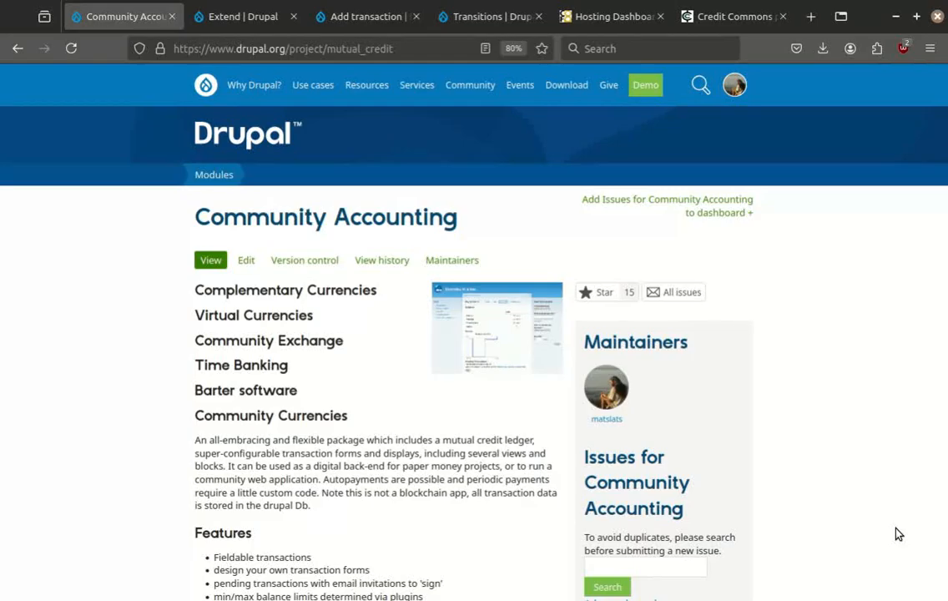
Submit the prefilled "test transaction" of 3 Hrs with admin as payee and Spare wallet as payer.
click(354, 18)
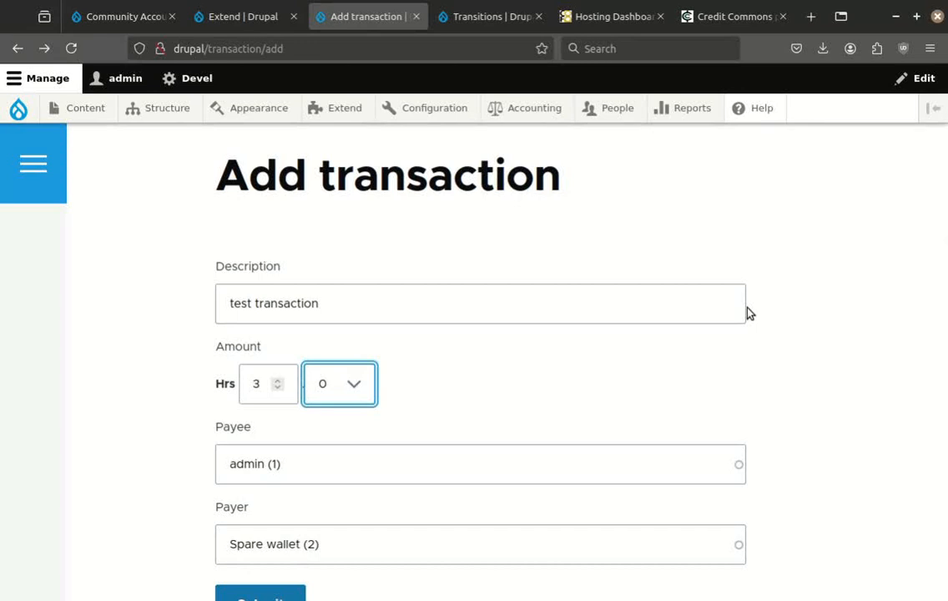
scroll(748, 312, up, 5)
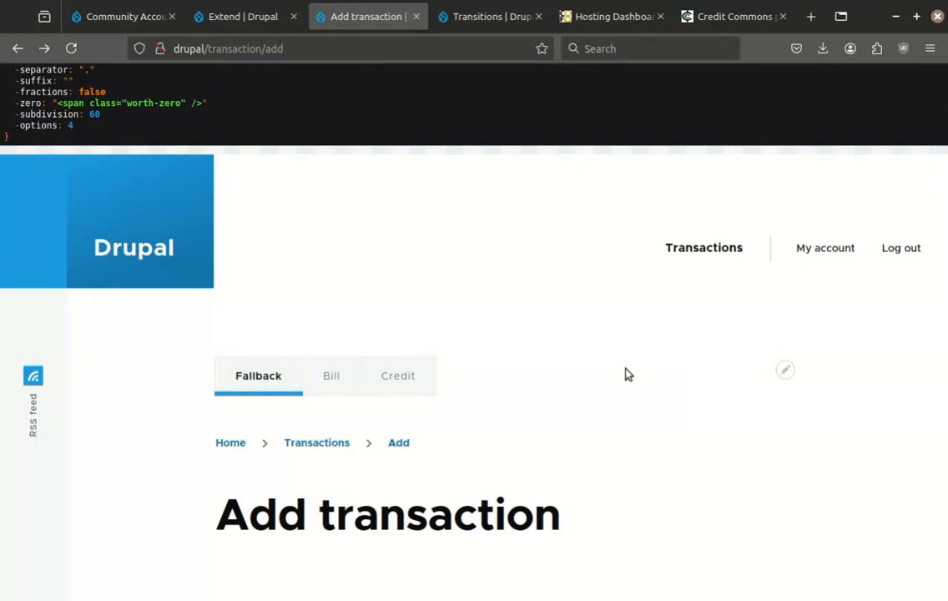
scroll(629, 374, down, 5)
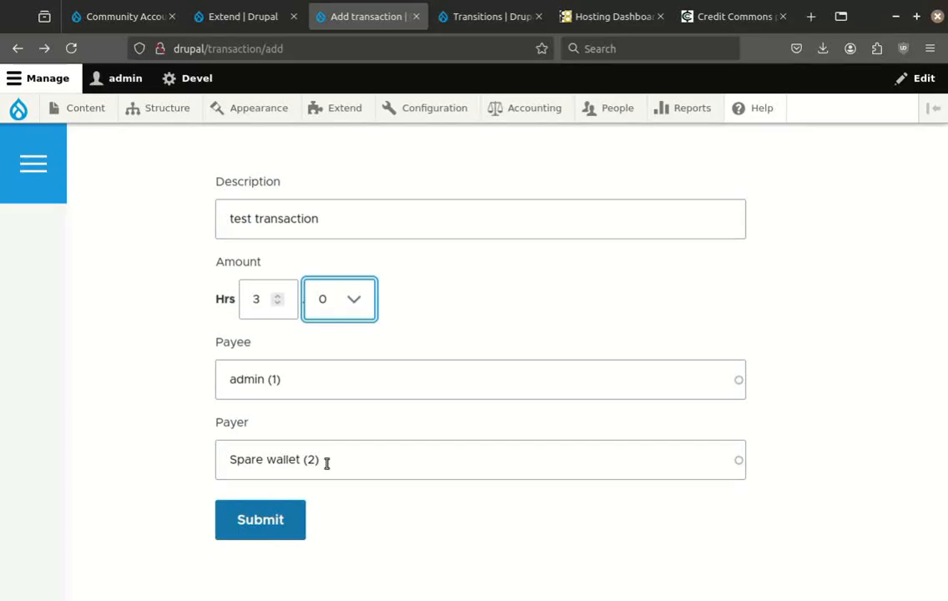
click(267, 521)
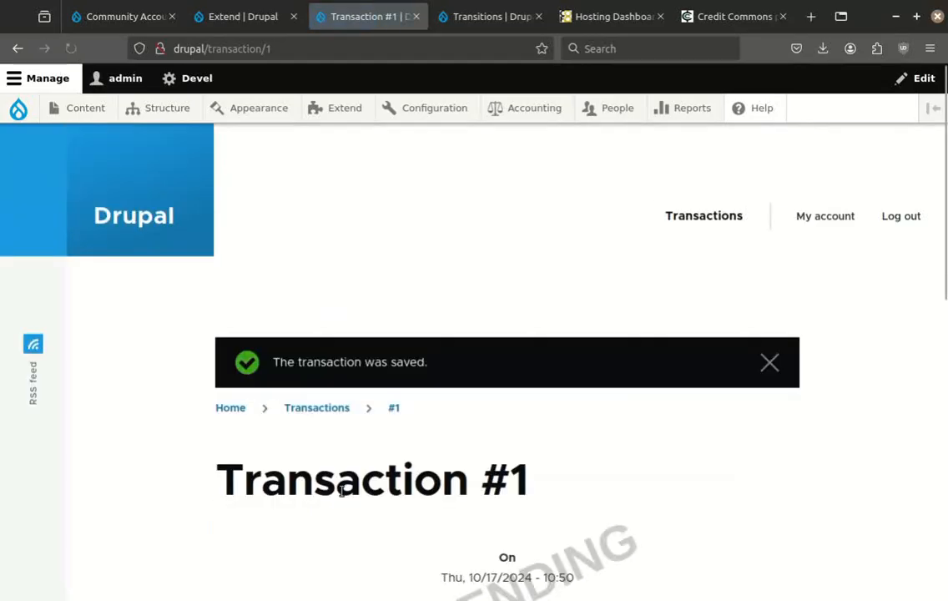
Sign the pending test transaction and confirm the signature.
scroll(603, 378, down, 3)
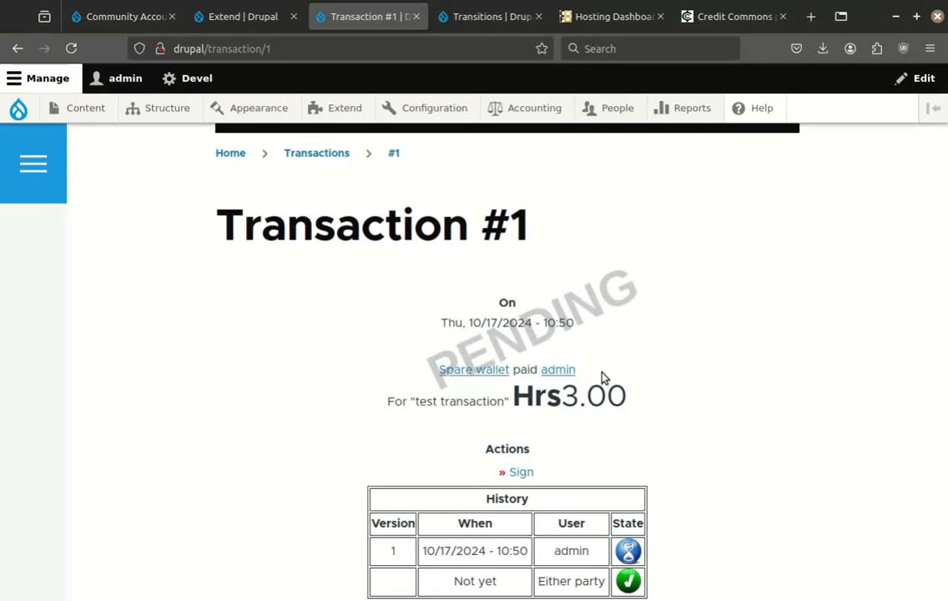
scroll(603, 376, down, 2)
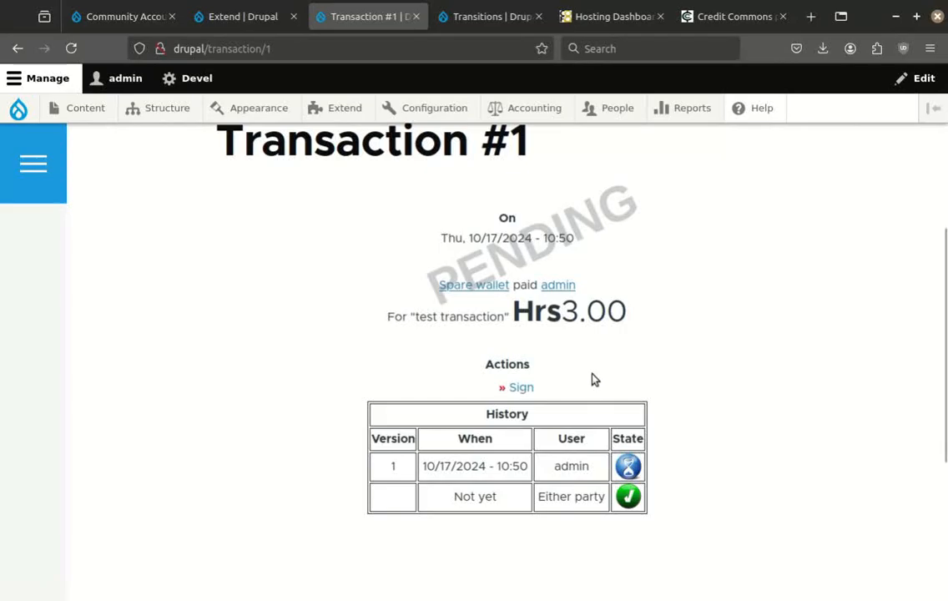
click(521, 387)
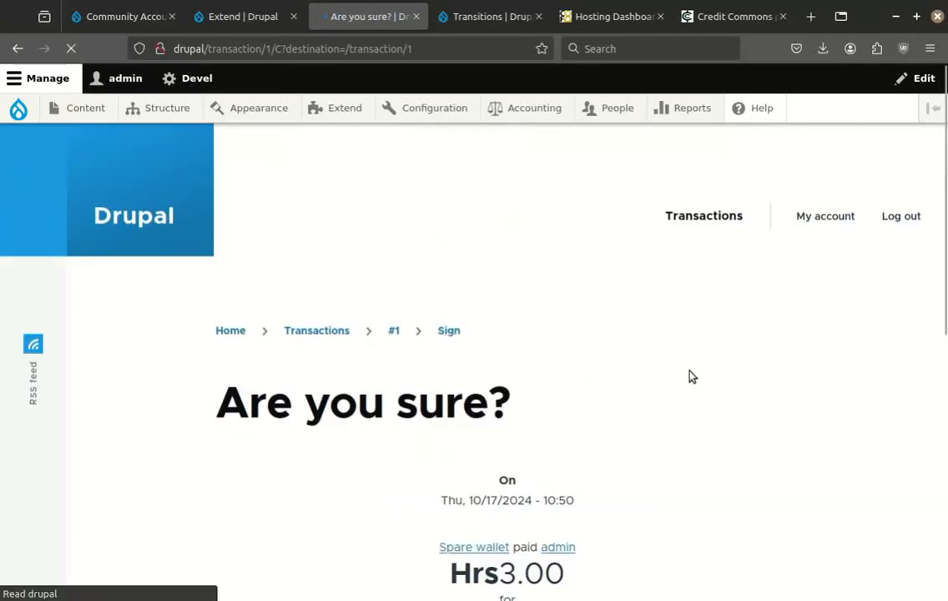
scroll(692, 378, down, 3)
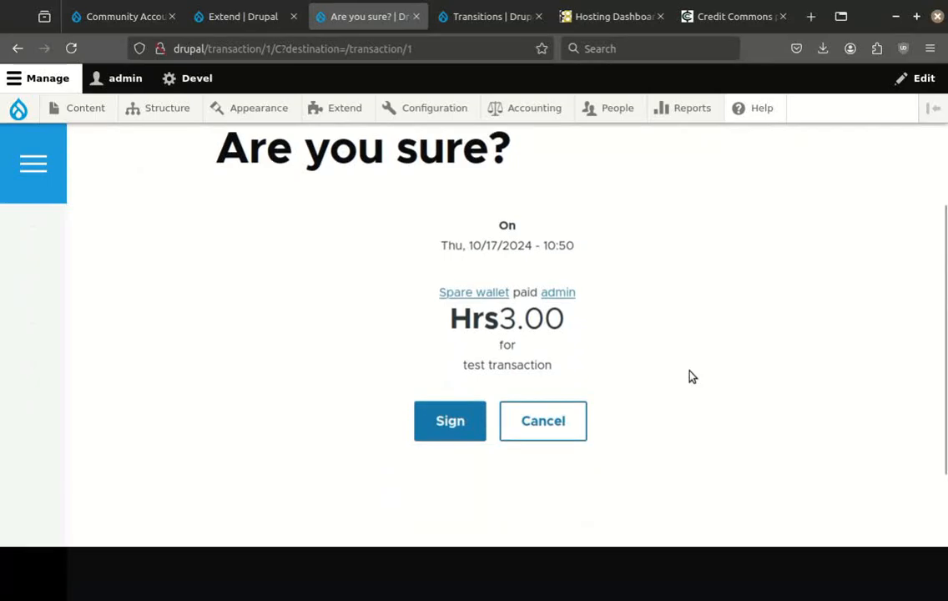
click(456, 426)
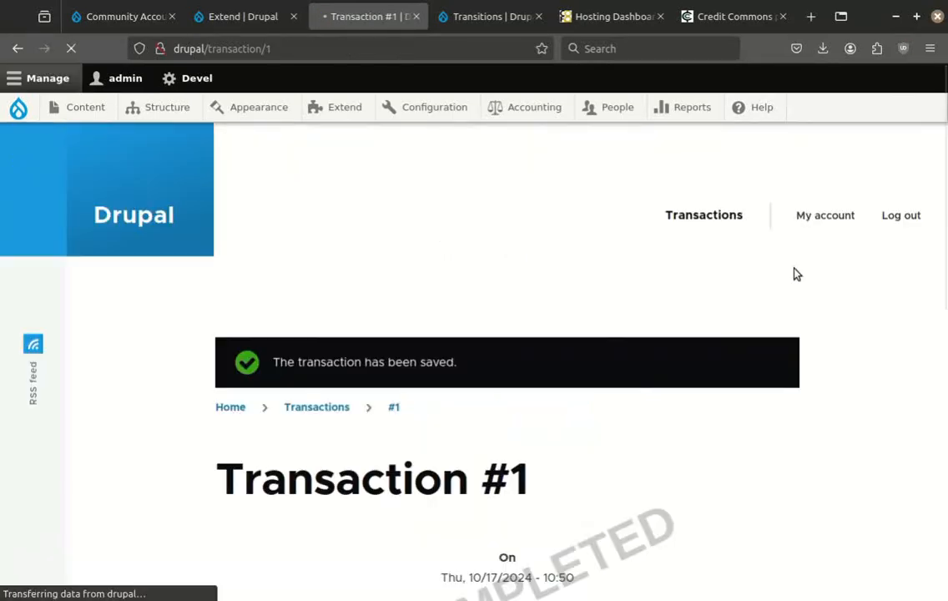
scroll(794, 274, down, 4)
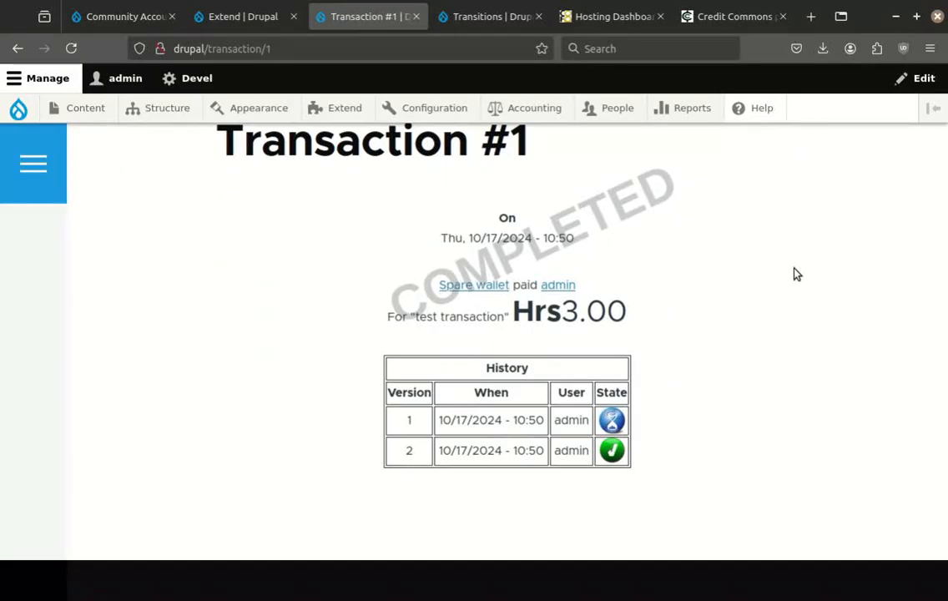
Open the payee's wallet from the accounting transactions list and examine its balance, summary stats and history charts.
scroll(794, 274, up, 4)
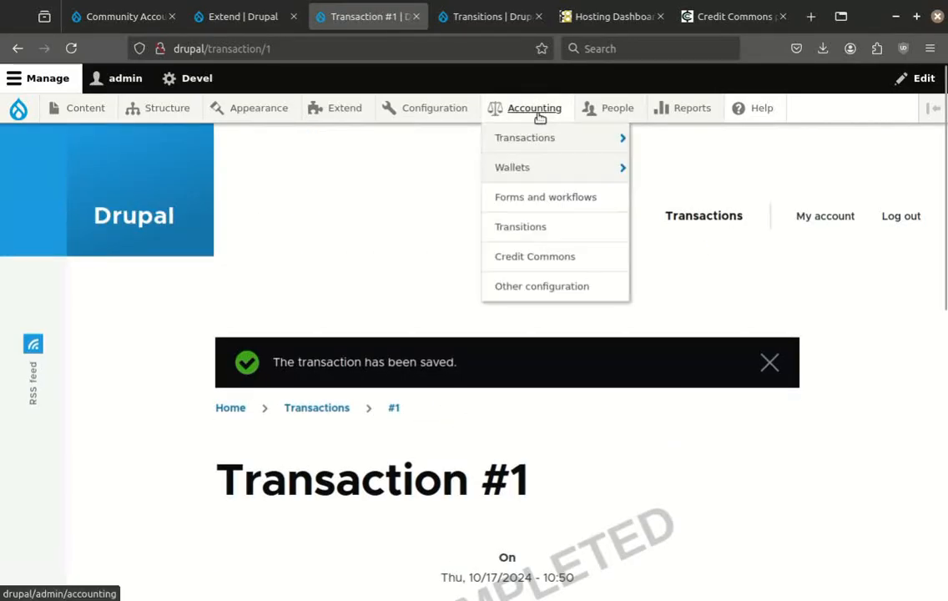
click(540, 139)
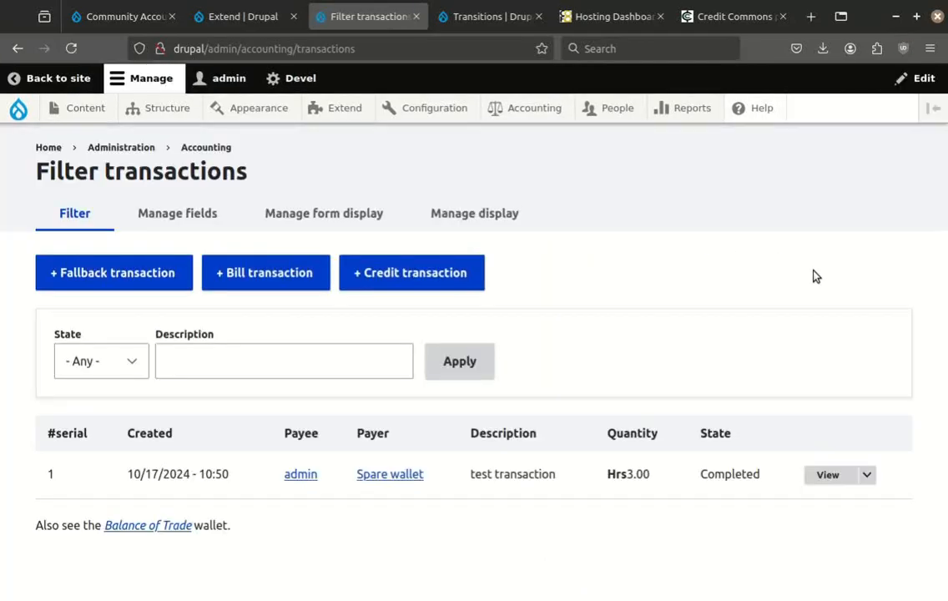
click(315, 472)
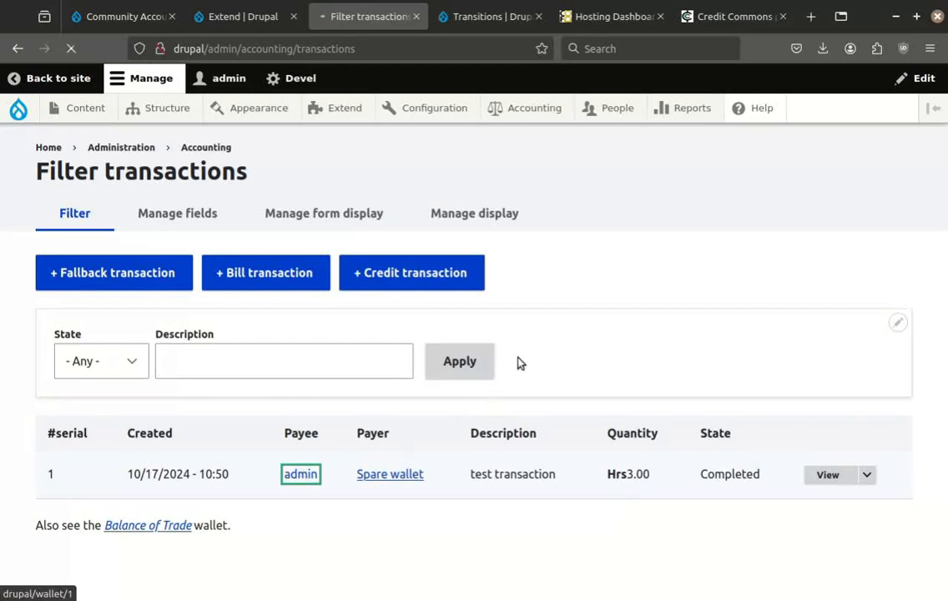
scroll(737, 352, down, 5)
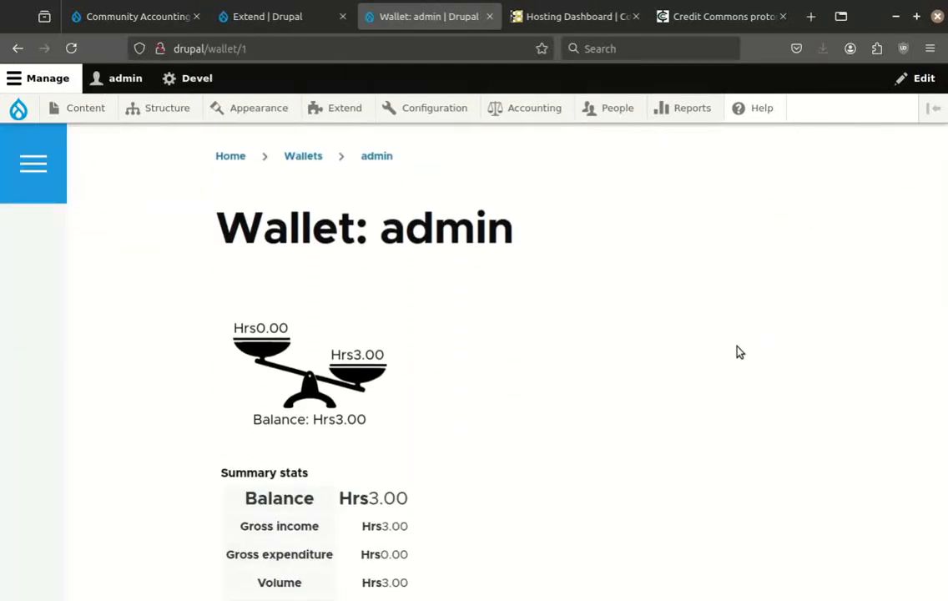
scroll(737, 352, down, 2)
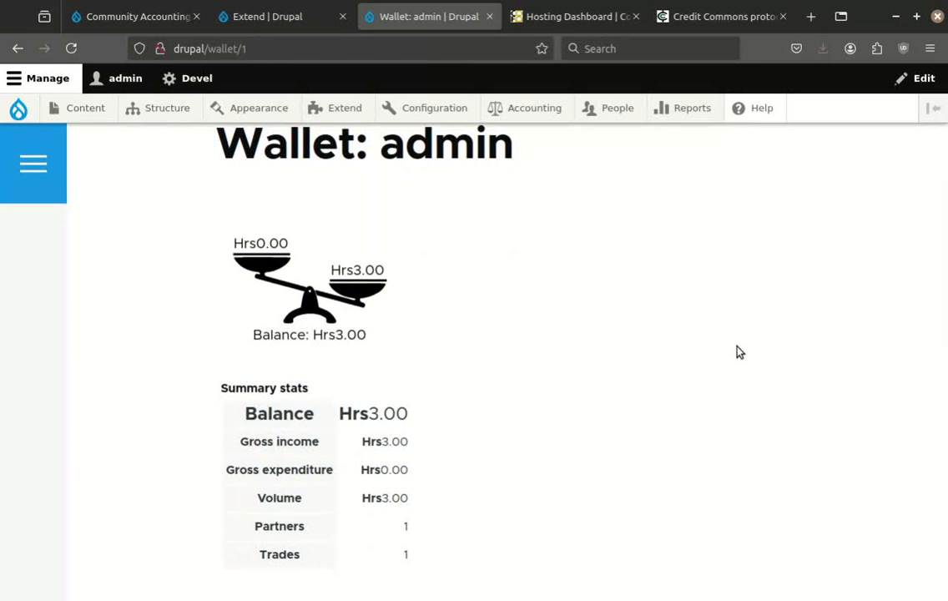
scroll(737, 352, down, 2)
scroll(738, 353, down, 2)
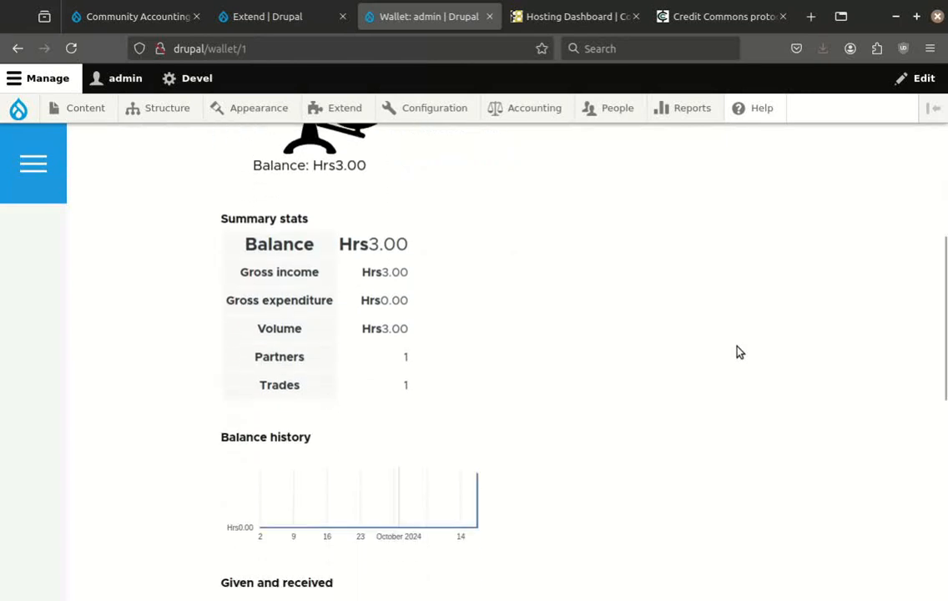
scroll(736, 352, down, 6)
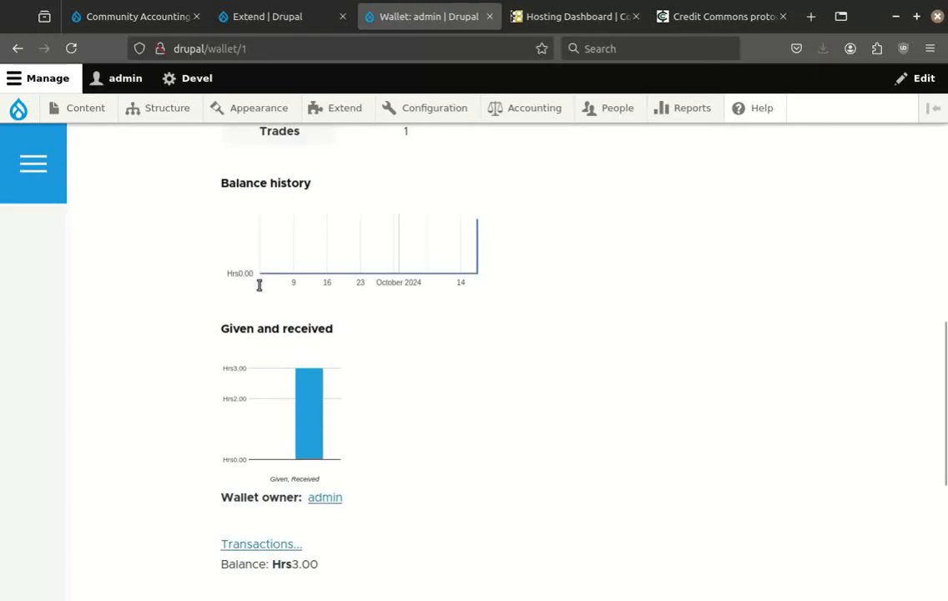
mouse_move(482, 228)
Open the other accounting configuration and examine the prefix, number format and divisor in the currency's display format.
mouse_move(540, 113)
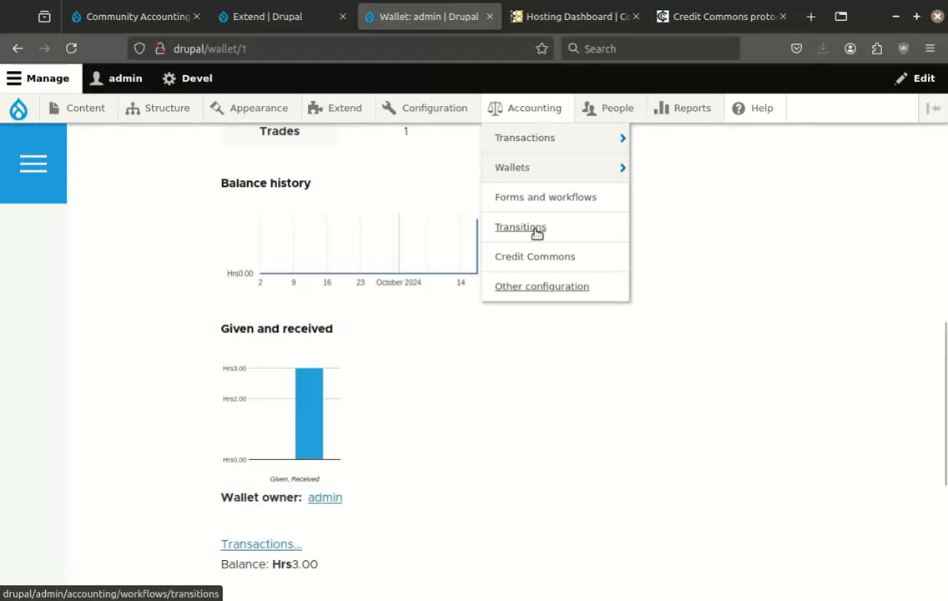
click(541, 287)
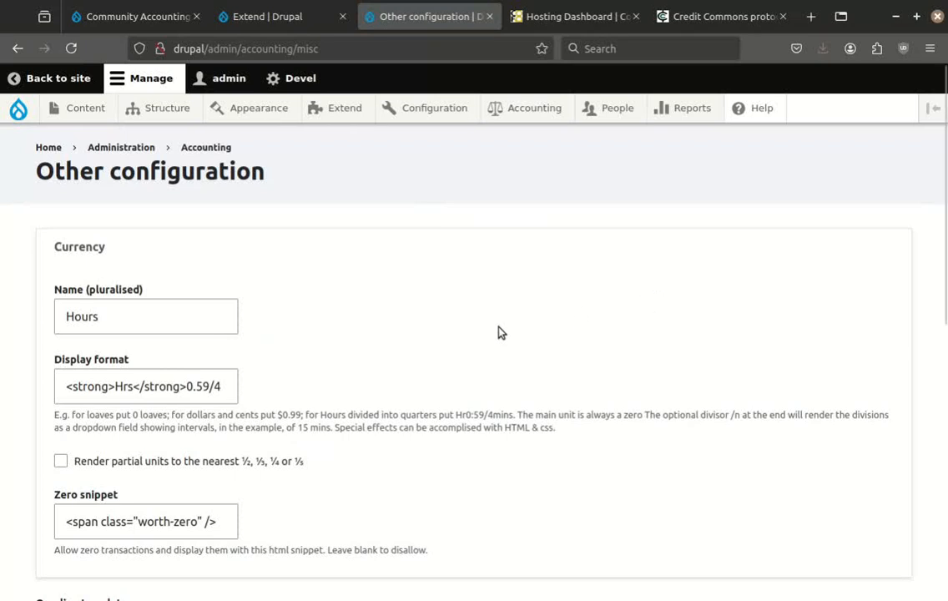
scroll(367, 355, down, 2)
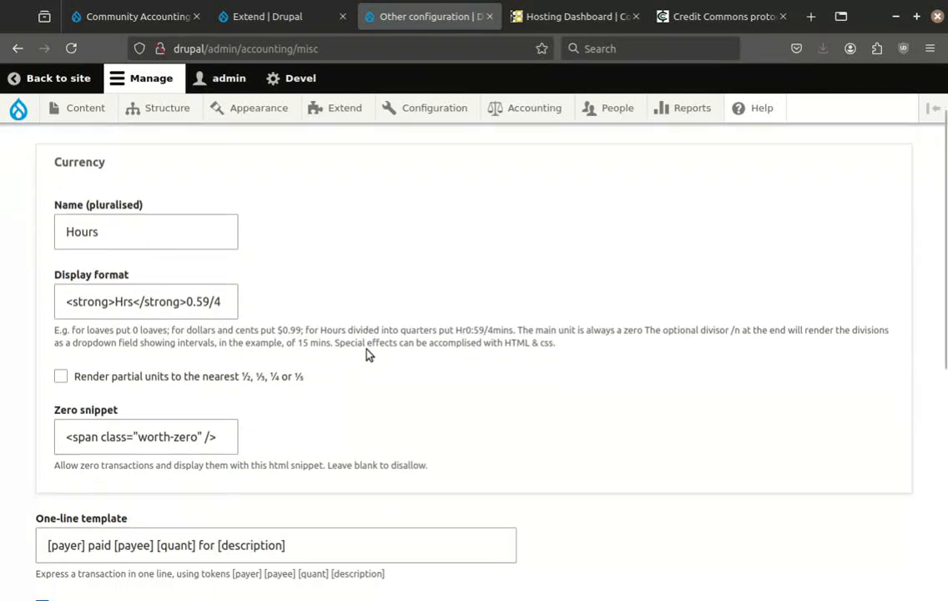
click(185, 302)
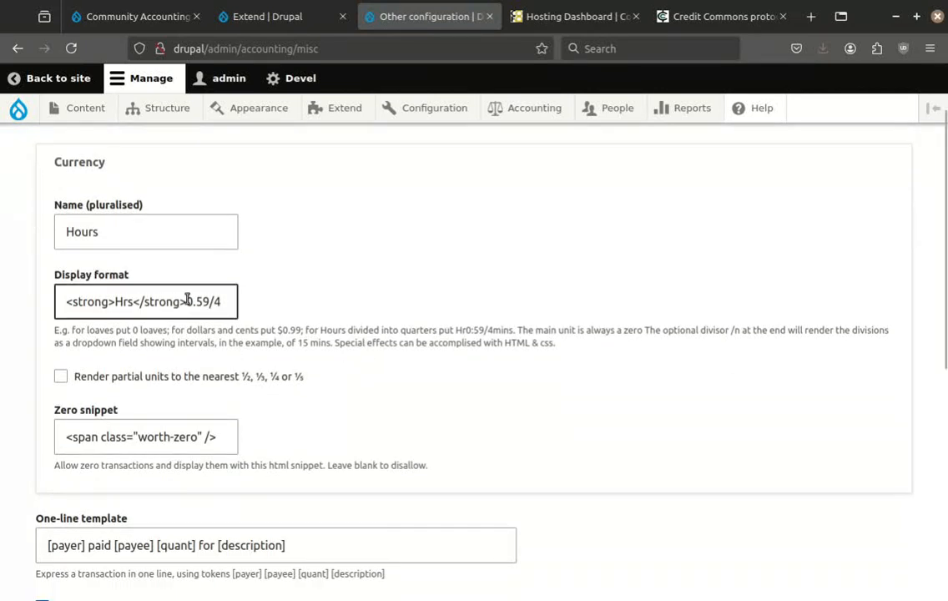
drag(185, 302, 40, 301)
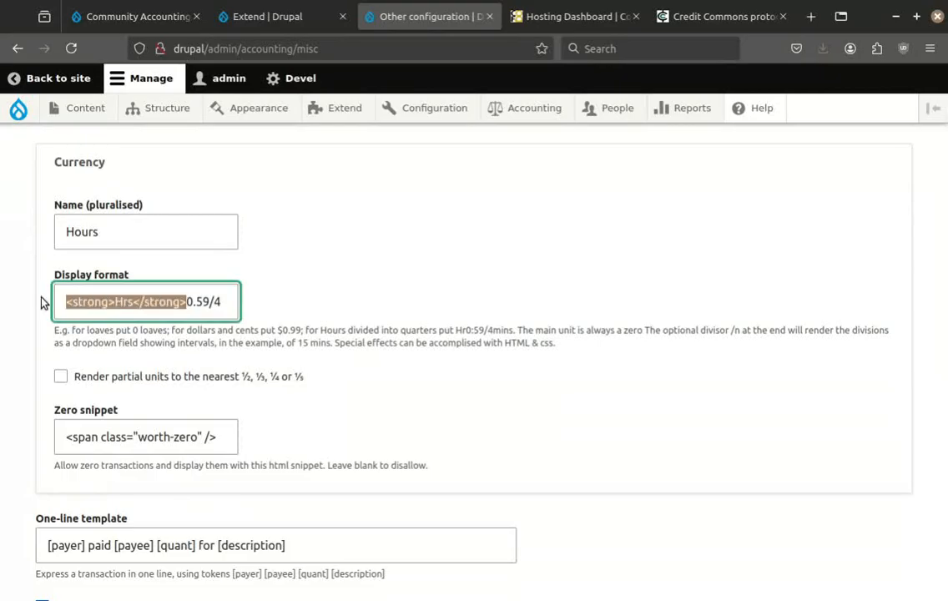
double_click(188, 302)
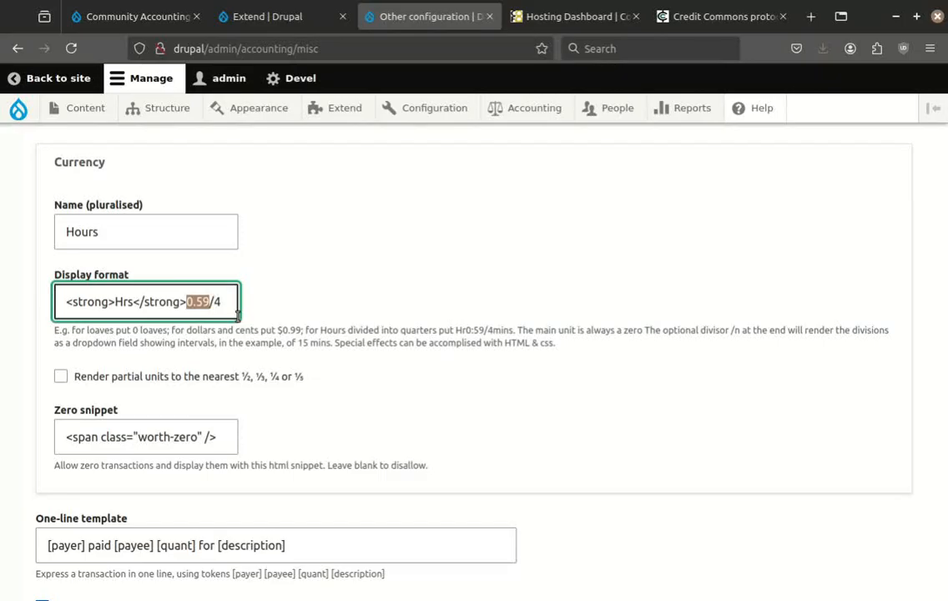
click(222, 301)
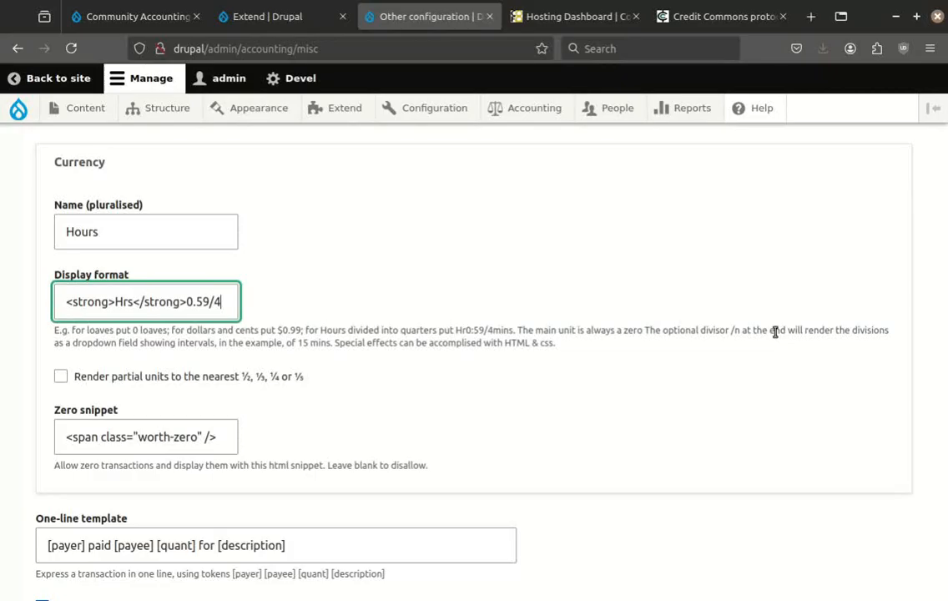
Open the Bill workflow from the forms and workflows list, examine its signature and transition permission settings, and return to the list.
mouse_move(526, 118)
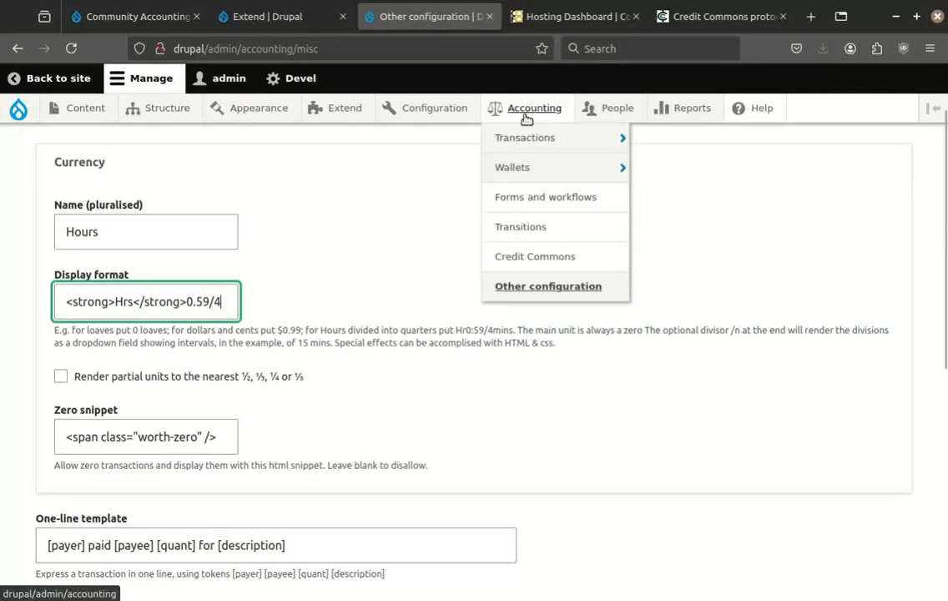
click(541, 200)
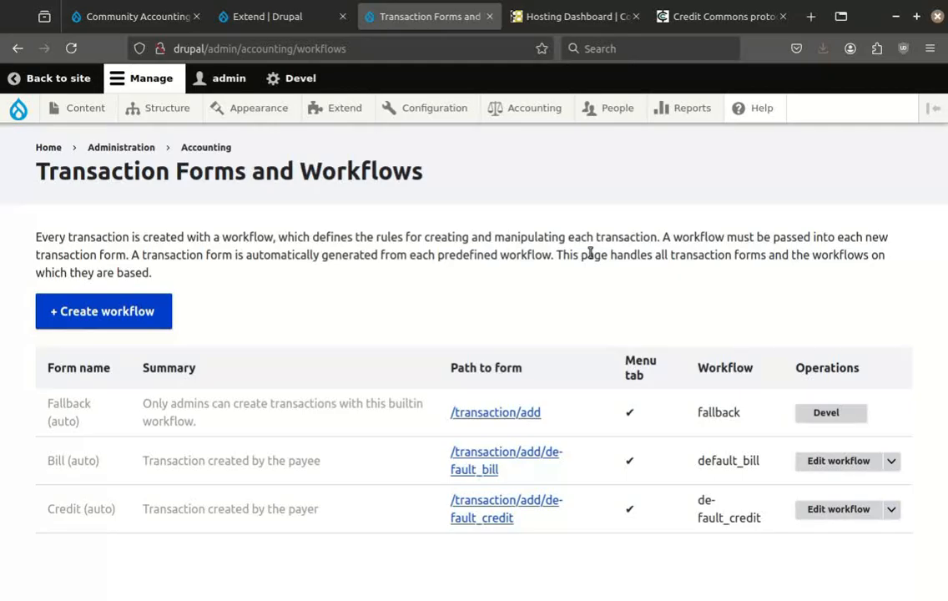
click(840, 463)
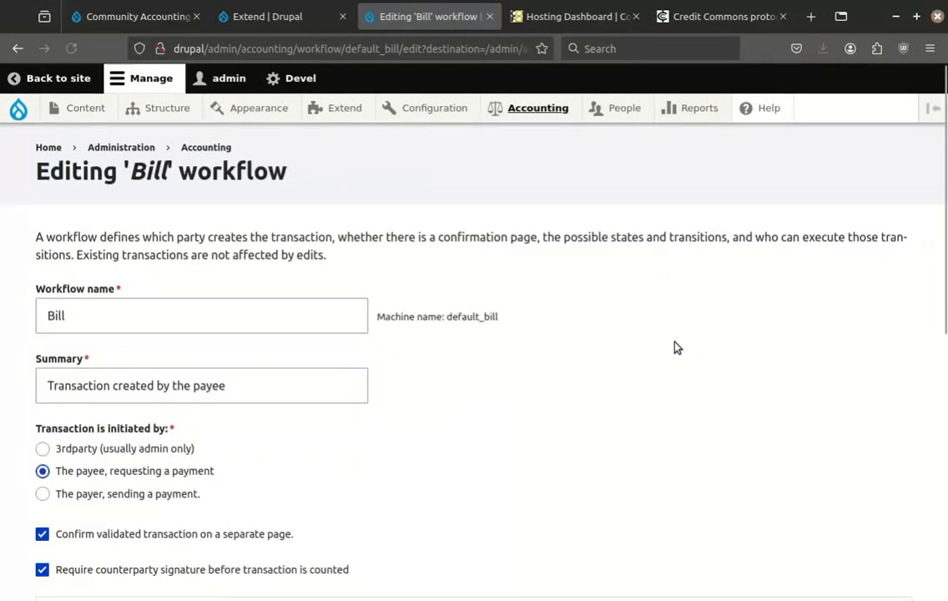
scroll(676, 346, down, 2)
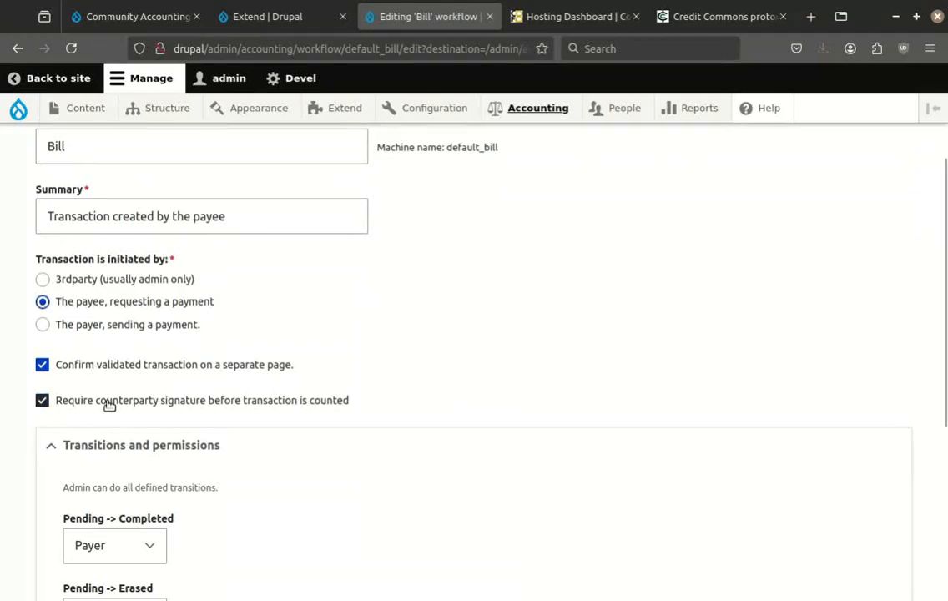
scroll(382, 340, down, 2)
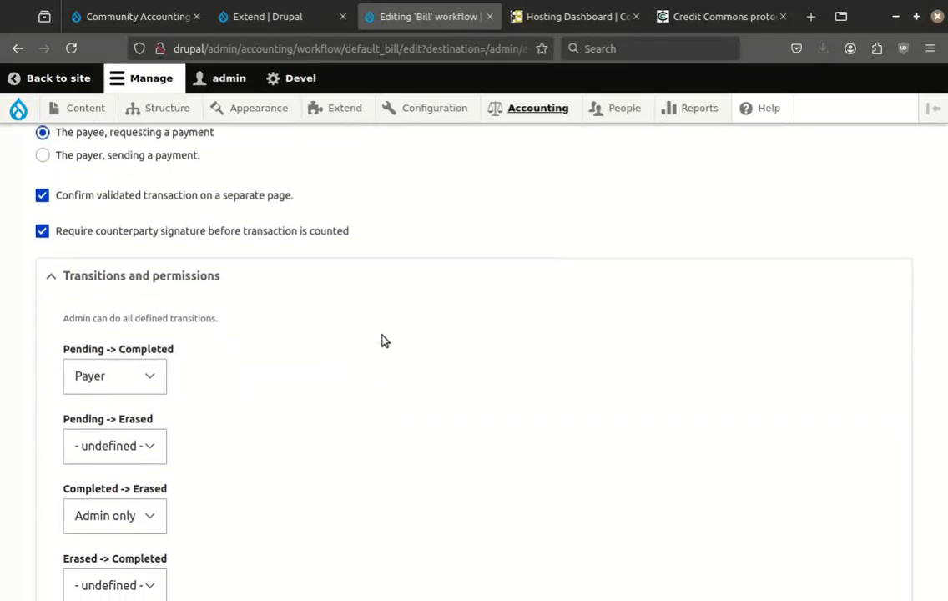
scroll(381, 341, down, 1)
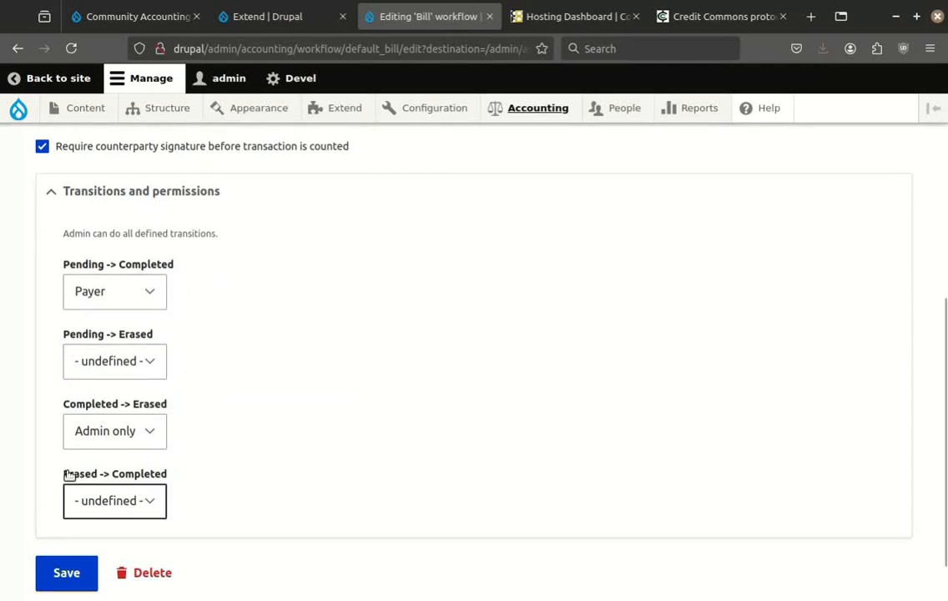
drag(56, 476, 170, 475)
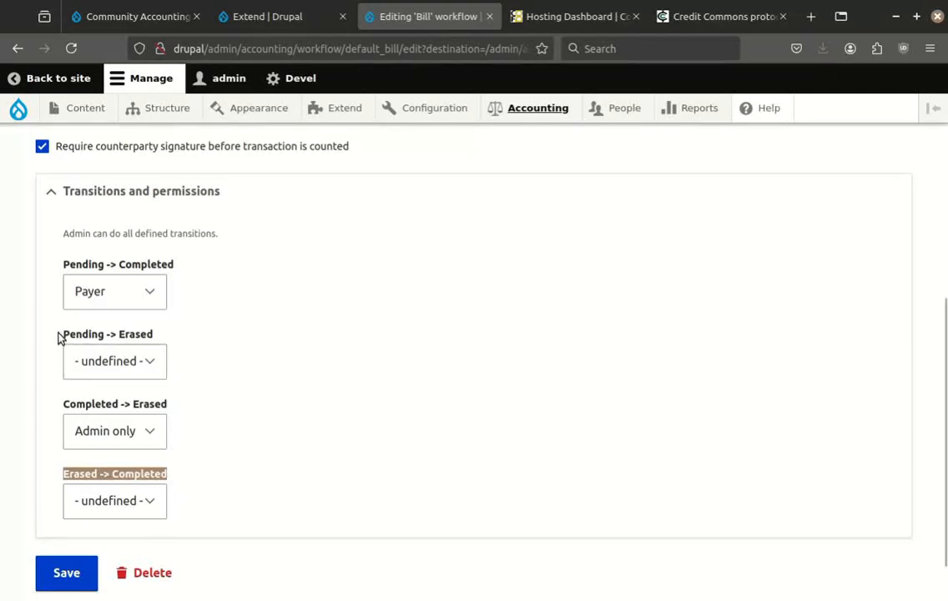
drag(59, 334, 155, 334)
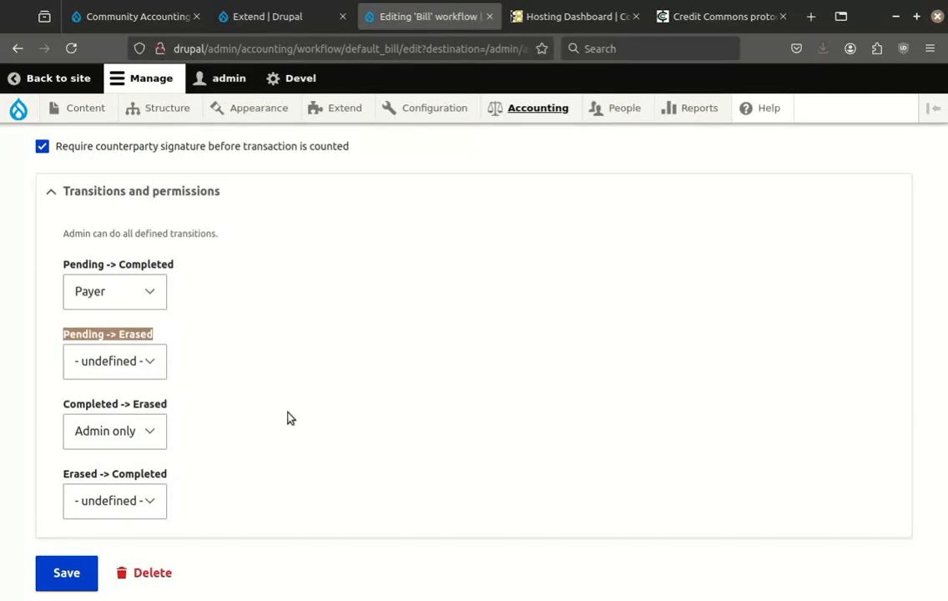
scroll(287, 418, down, 1)
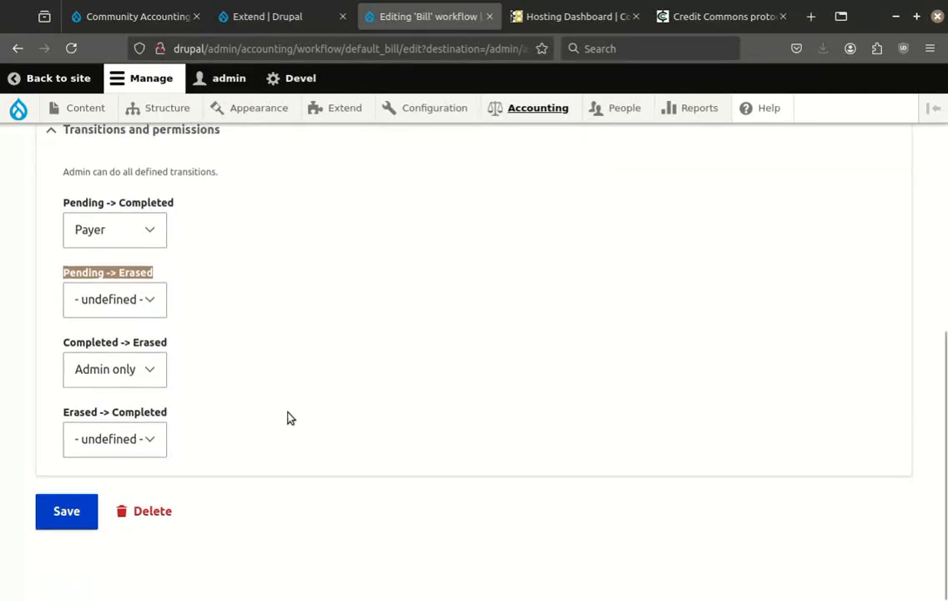
scroll(287, 418, up, 3)
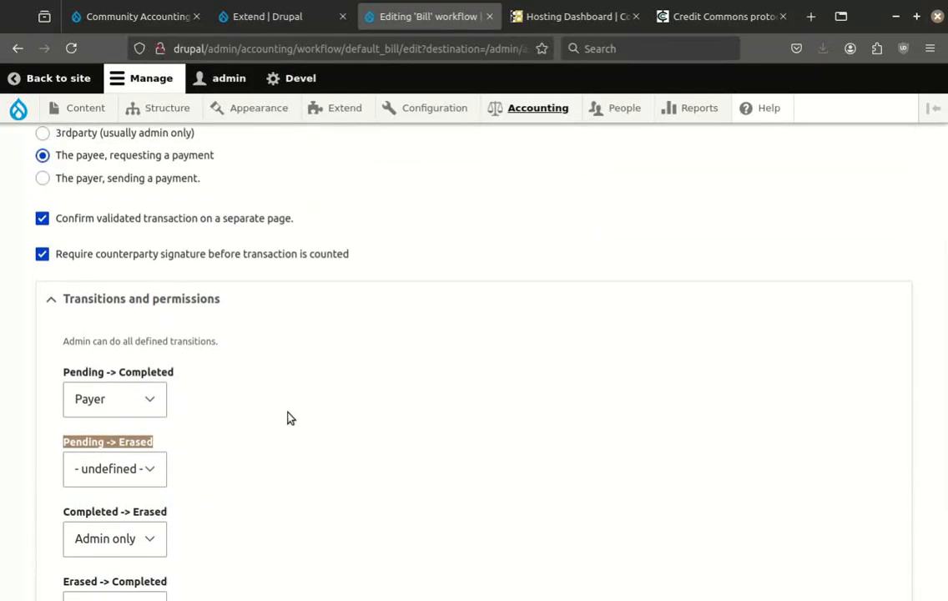
key(alt+Left)
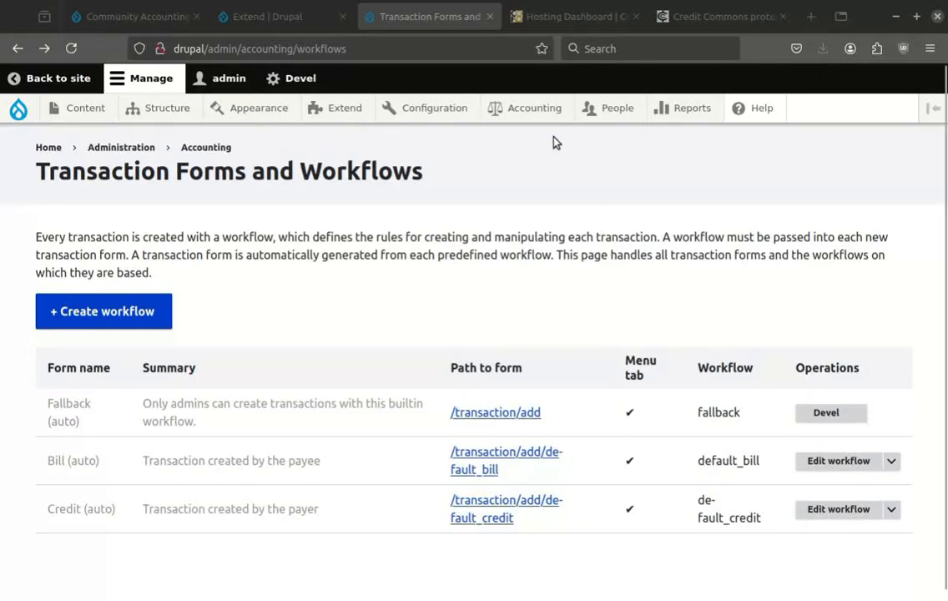
Open the accounting transitions configuration and examine each transition's name, mail subject and body settings.
mouse_move(538, 105)
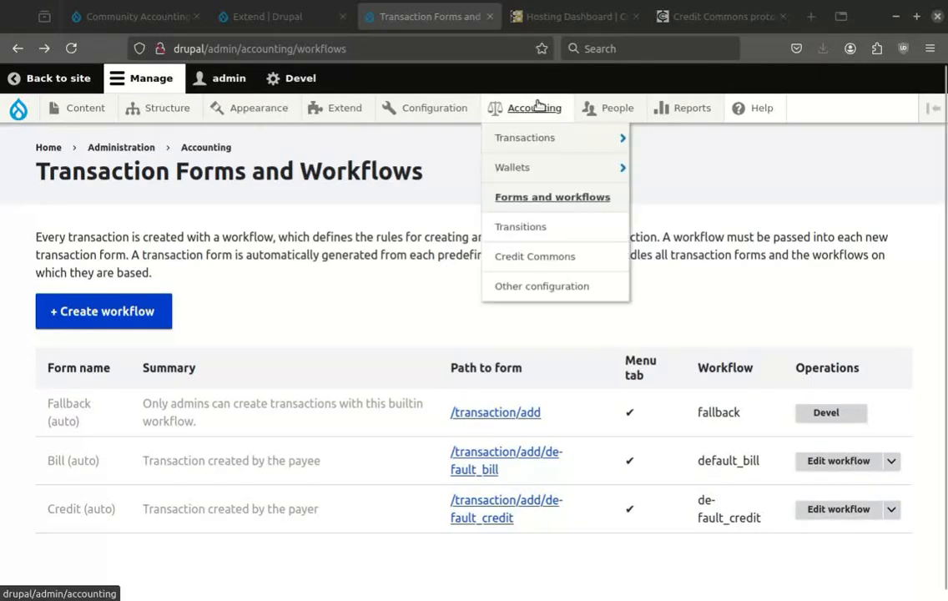
click(528, 232)
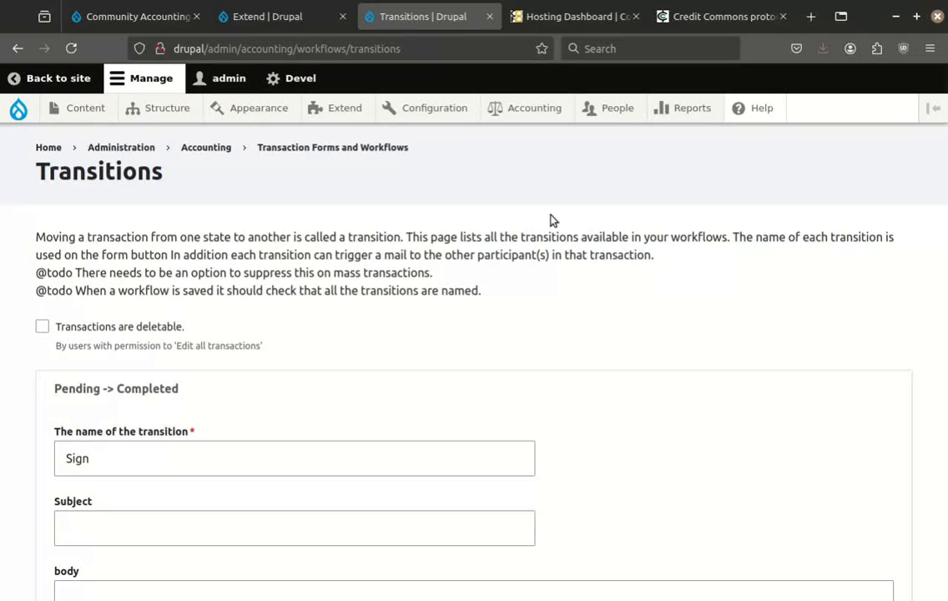
scroll(704, 315, down, 3)
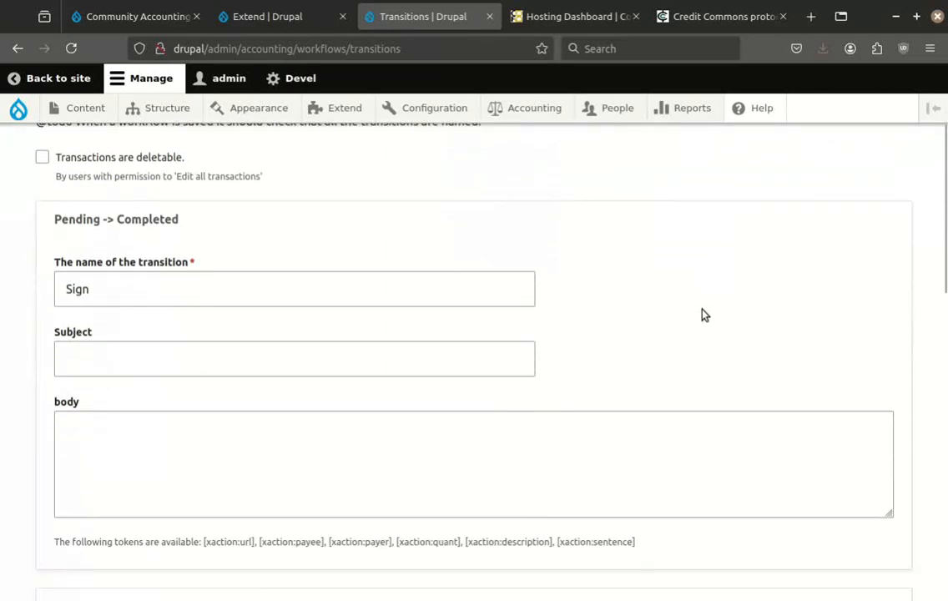
scroll(703, 314, down, 1)
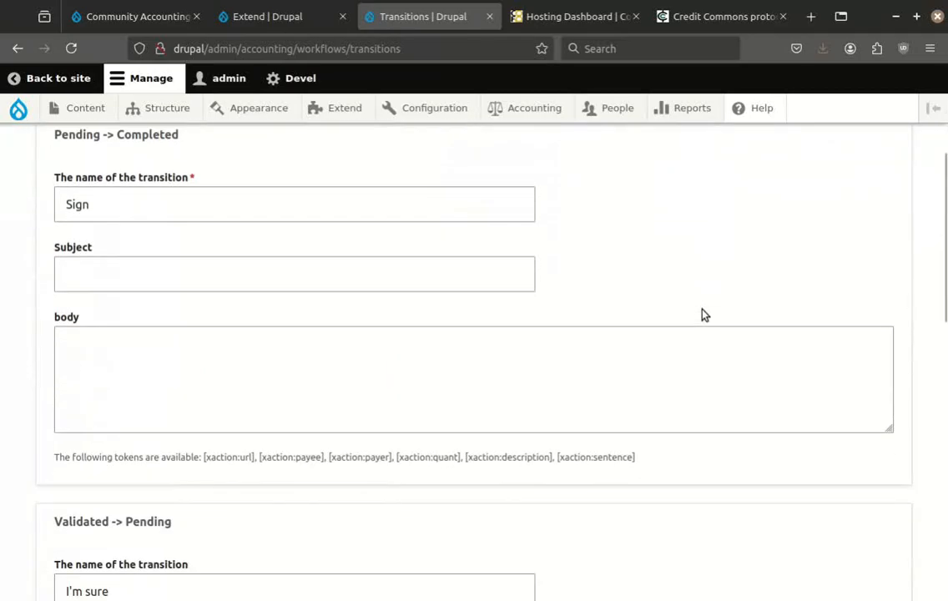
click(98, 203)
double_click(87, 204)
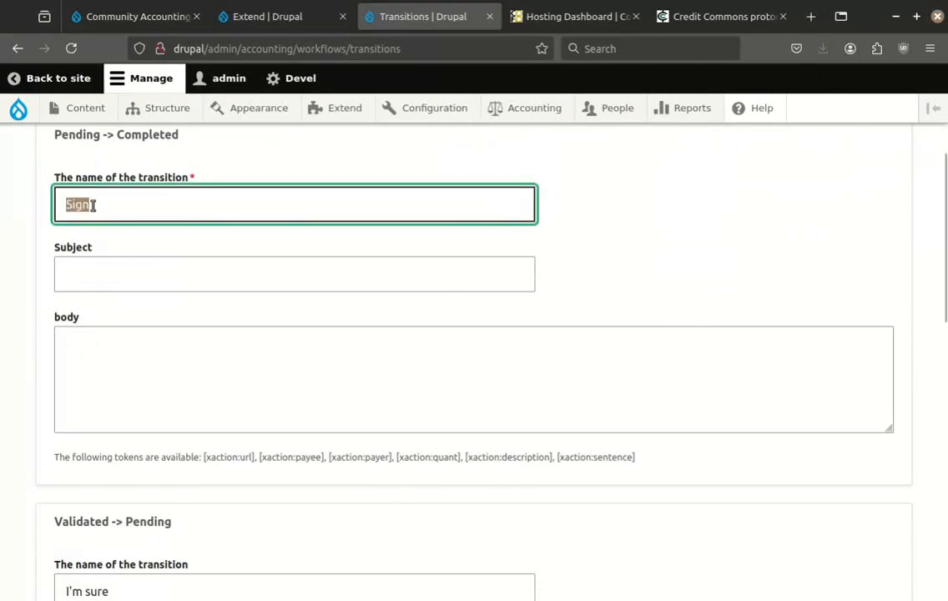
click(701, 242)
scroll(702, 241, down, 10)
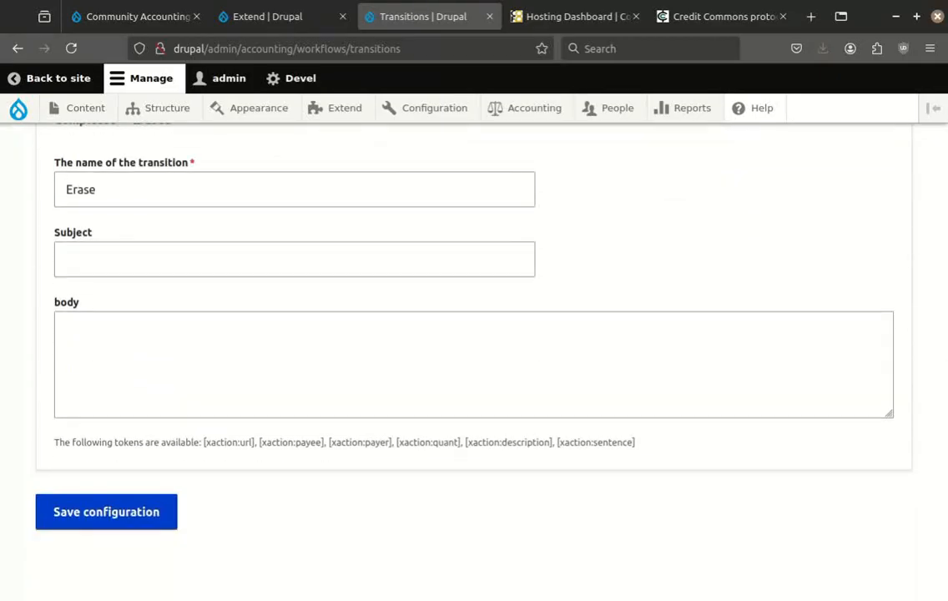
Enable the Form designer module among the accounting modules on the Extend page.
click(275, 18)
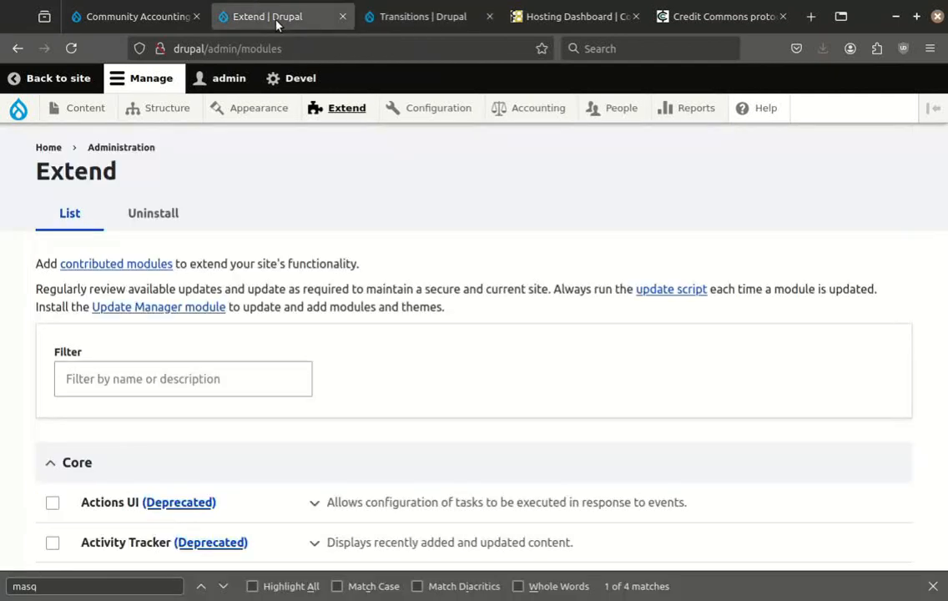
scroll(281, 261, down, 9)
scroll(282, 264, down, 10)
scroll(282, 265, down, 12)
scroll(282, 264, down, 12)
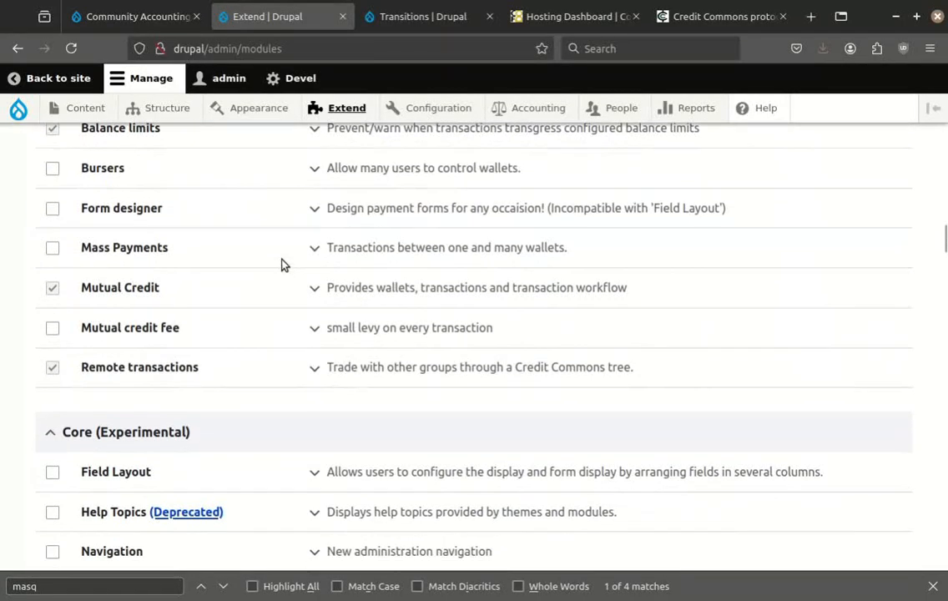
click(52, 210)
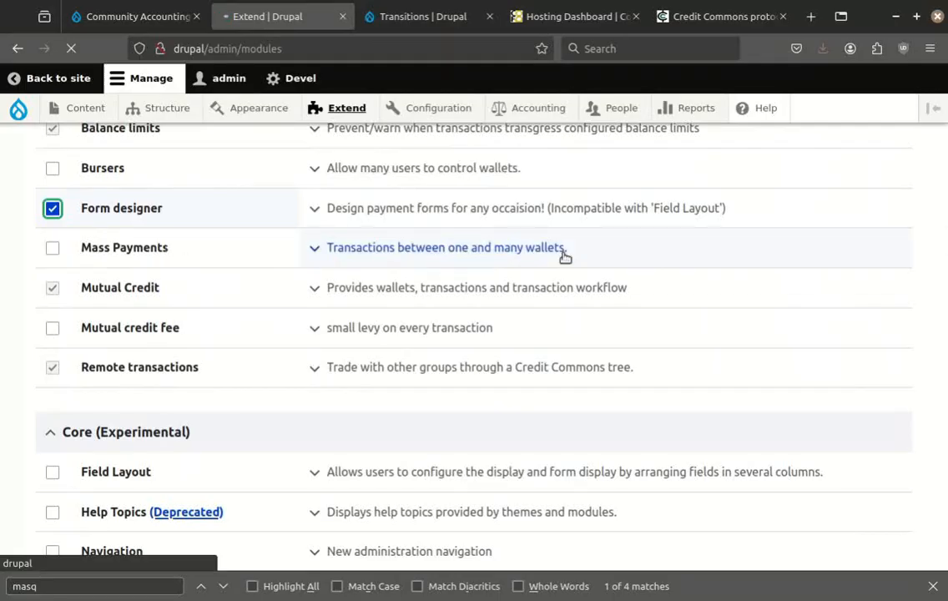
Open the Bill another member designed form from the forms and workflows list and examine its remote transactions, purpose, workflow and menu link settings.
key(ctrl+Tab)
scroll(410, 286, down, 2)
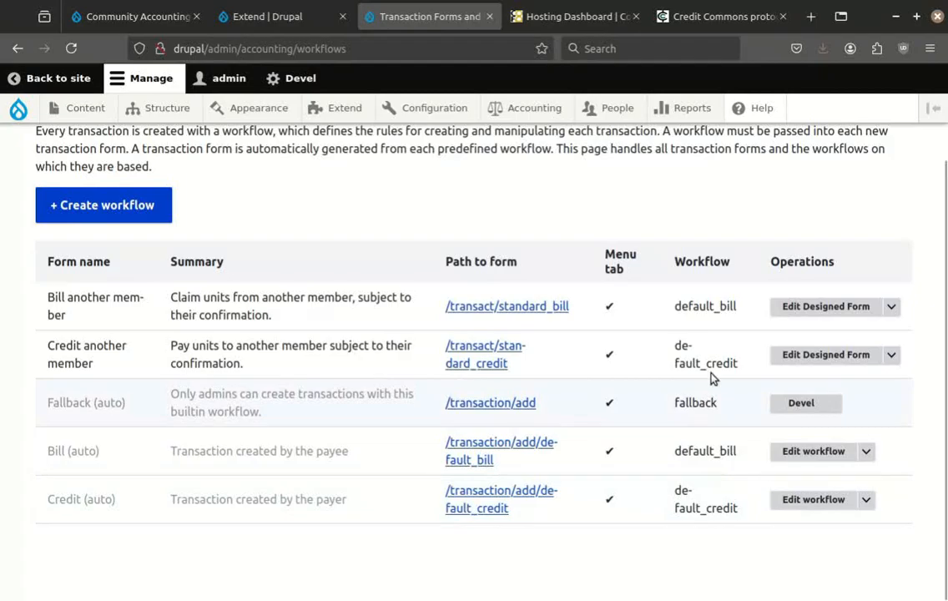
click(806, 308)
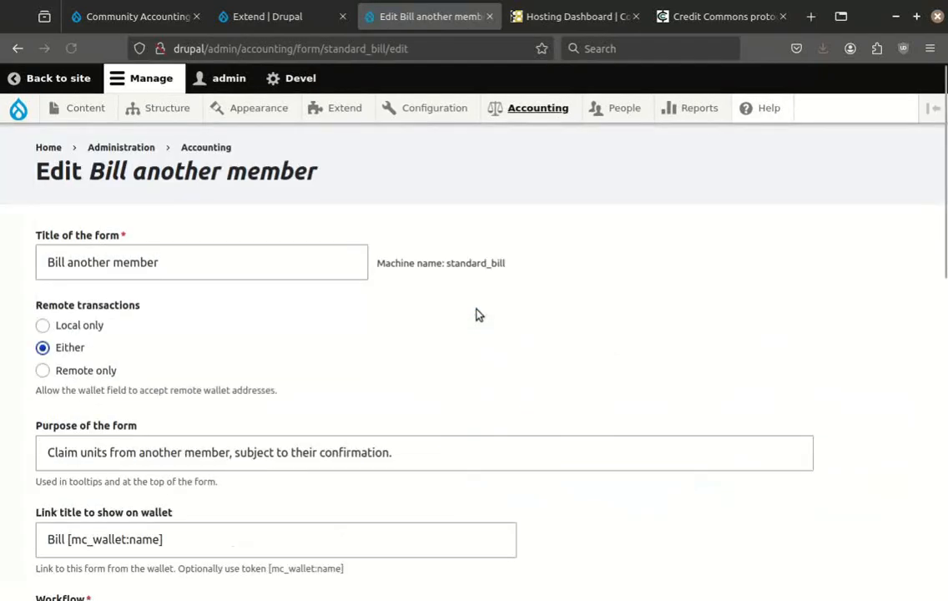
scroll(477, 315, down, 2)
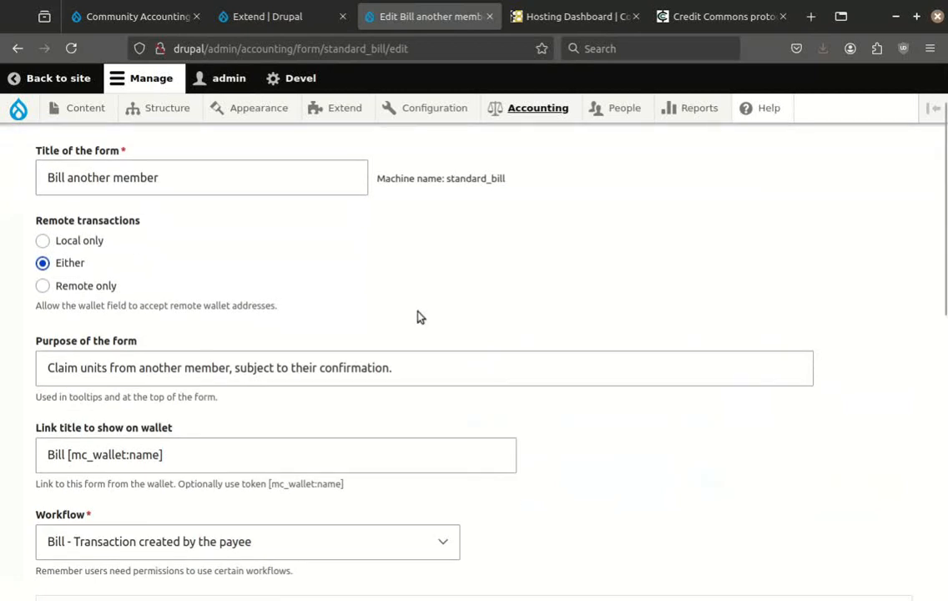
drag(36, 219, 125, 286)
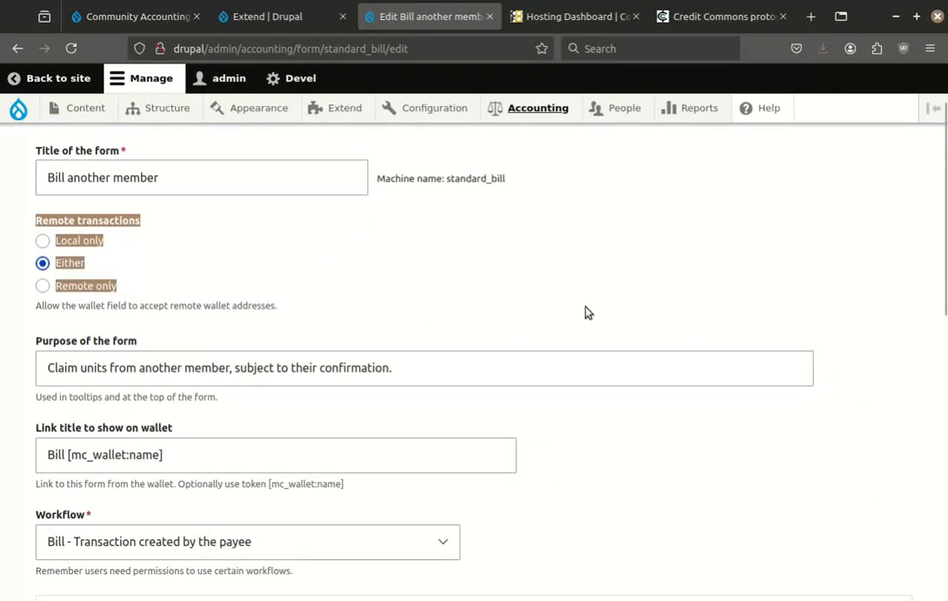
scroll(586, 313, down, 4)
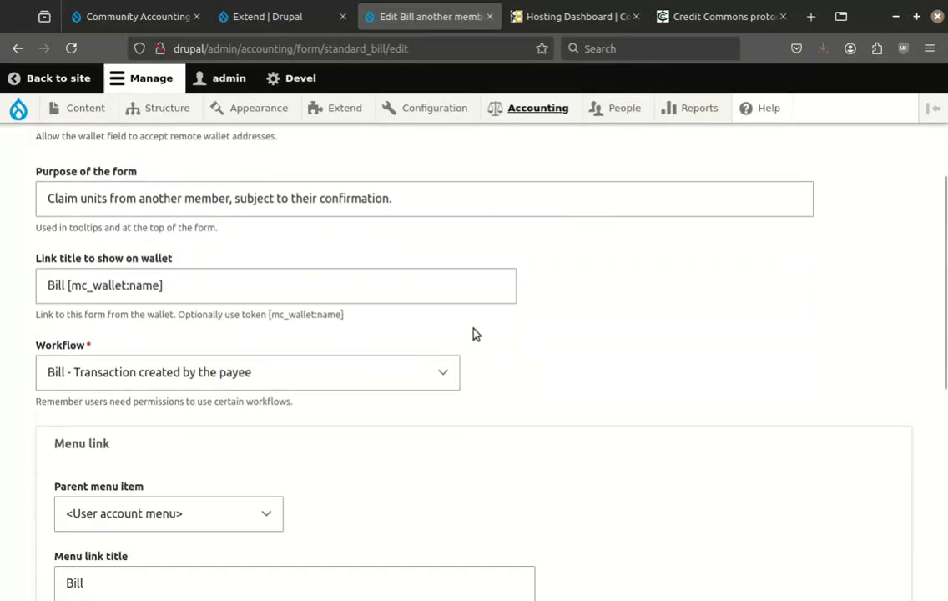
scroll(475, 334, down, 2)
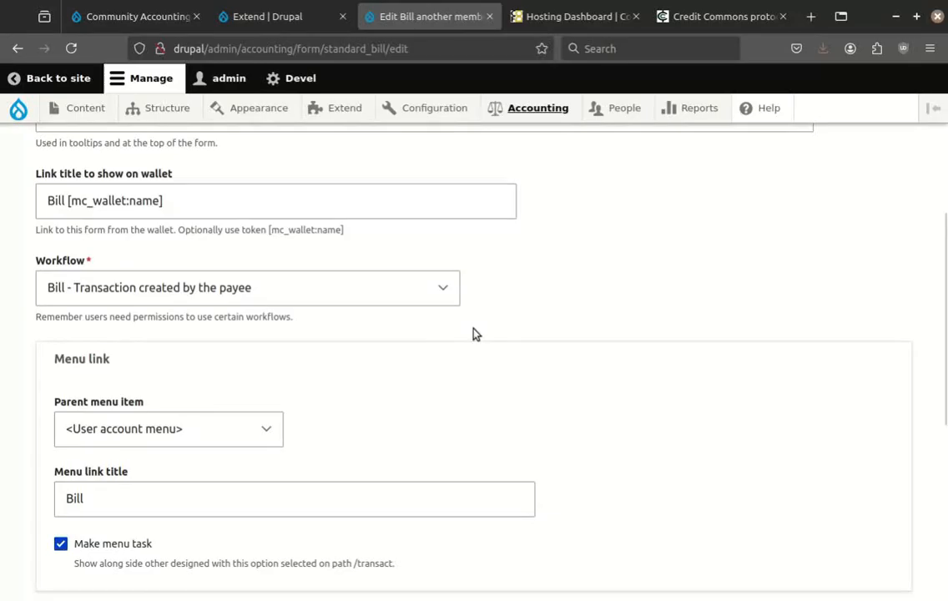
scroll(474, 333, down, 2)
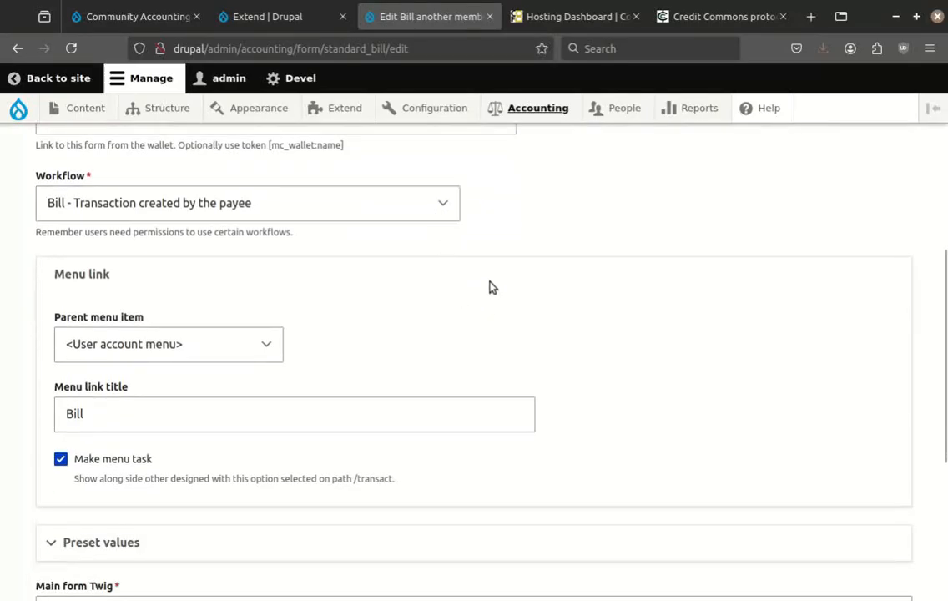
Examine the form's main Twig template, preset values and wallet quicklink option, and return to the forms and workflows list.
scroll(555, 265, down, 6)
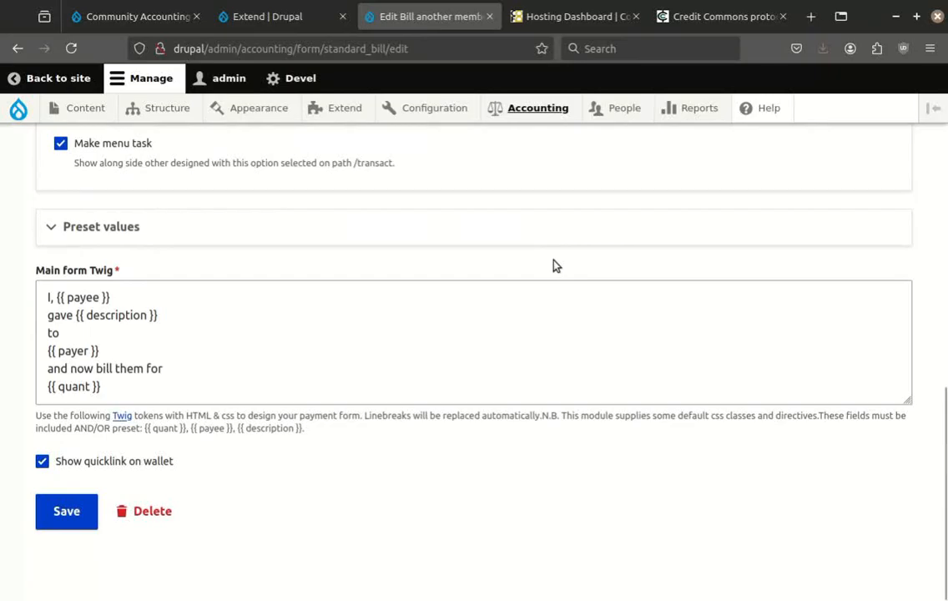
click(132, 226)
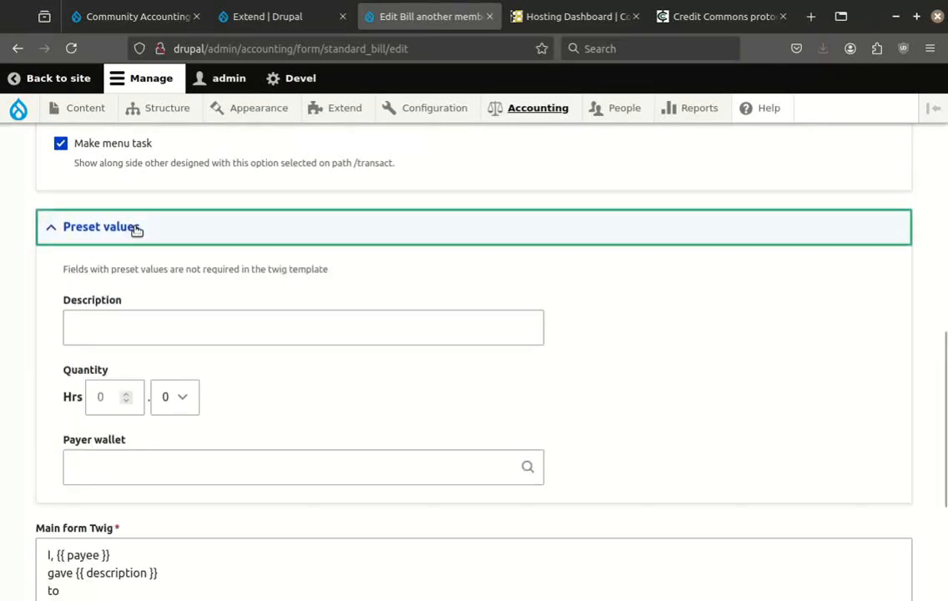
click(136, 228)
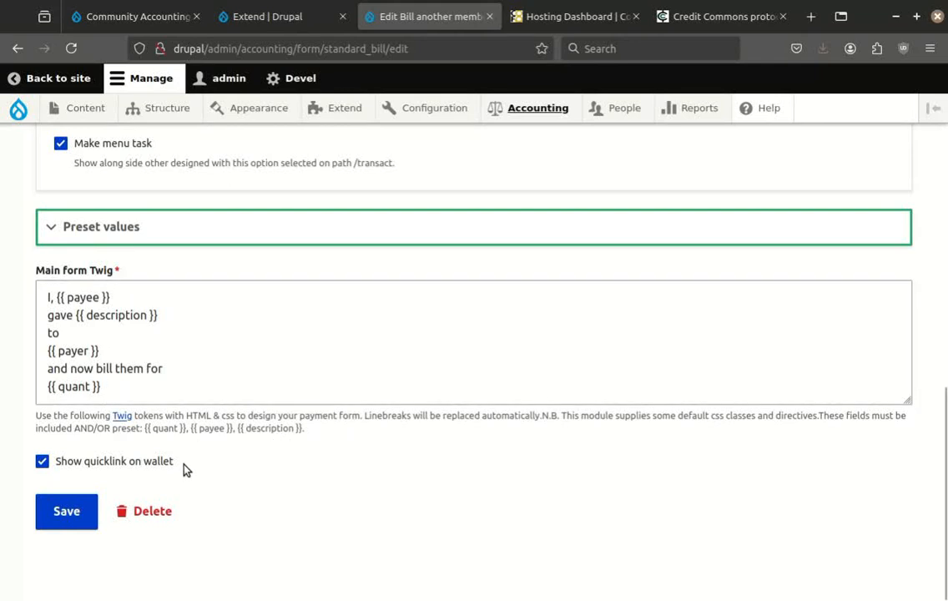
key(alt+Left)
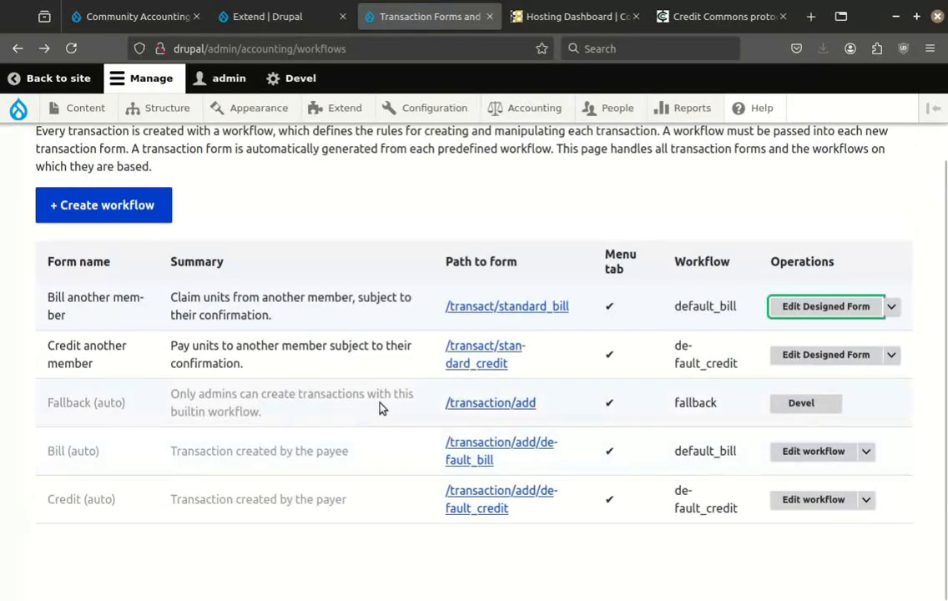
Open the standard bill form and fill it in with admin as payee, description "test" and Spare wallet (2) as payer.
click(534, 308)
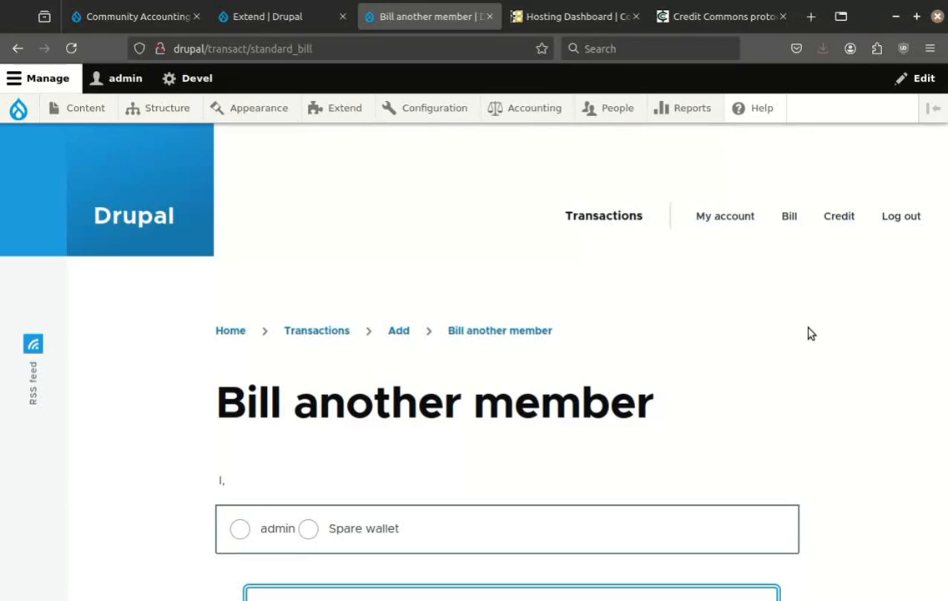
scroll(808, 334, down, 3)
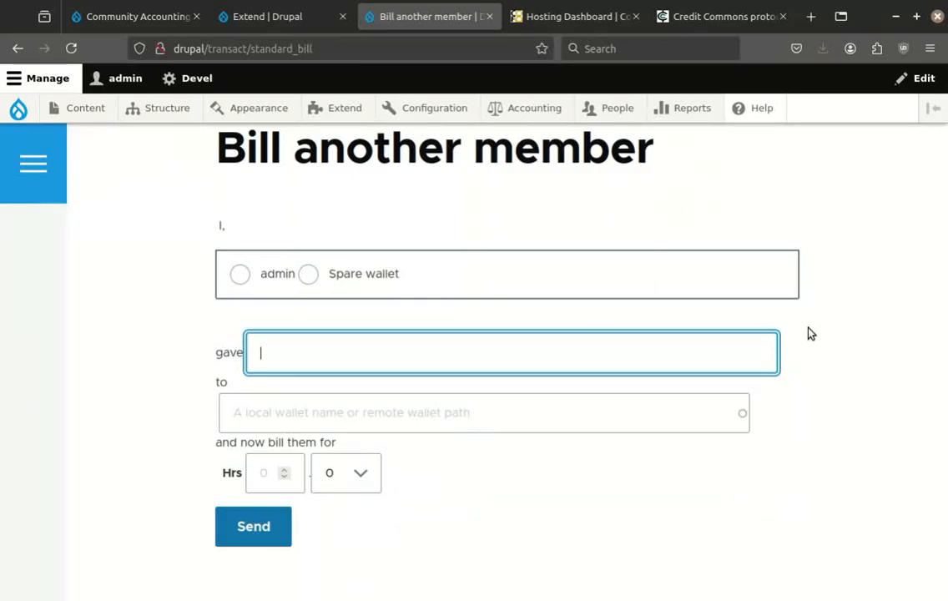
click(288, 277)
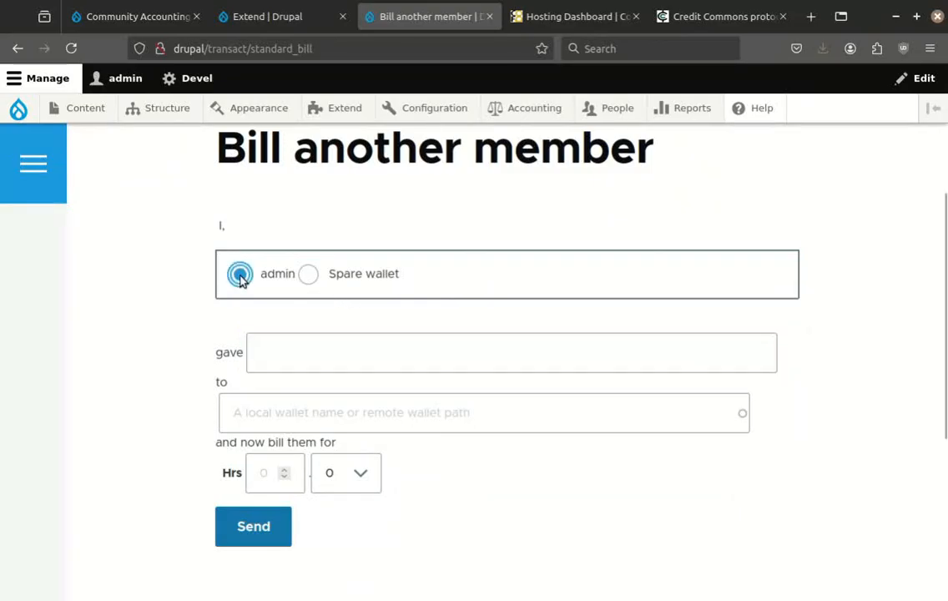
click(281, 354)
text(test)
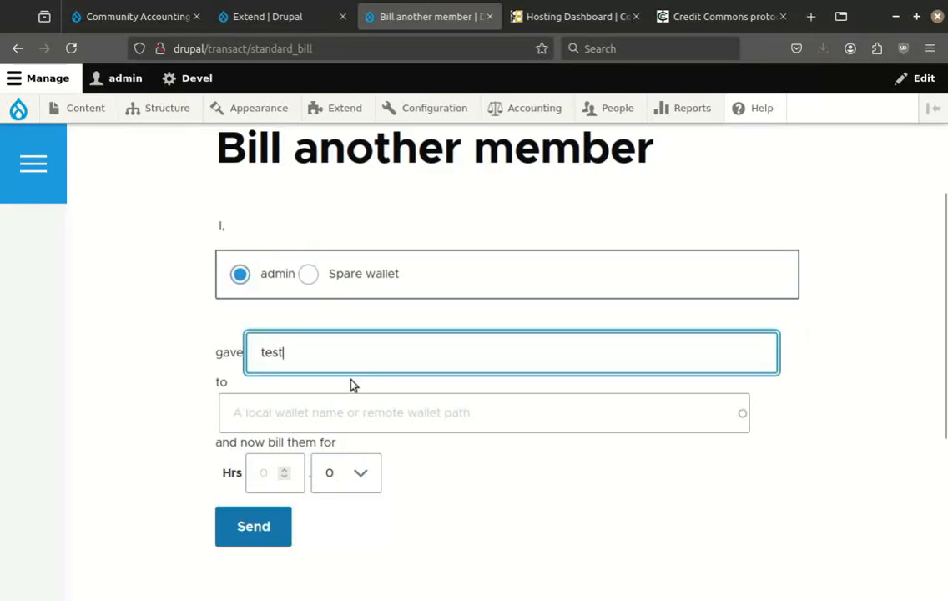
click(267, 418)
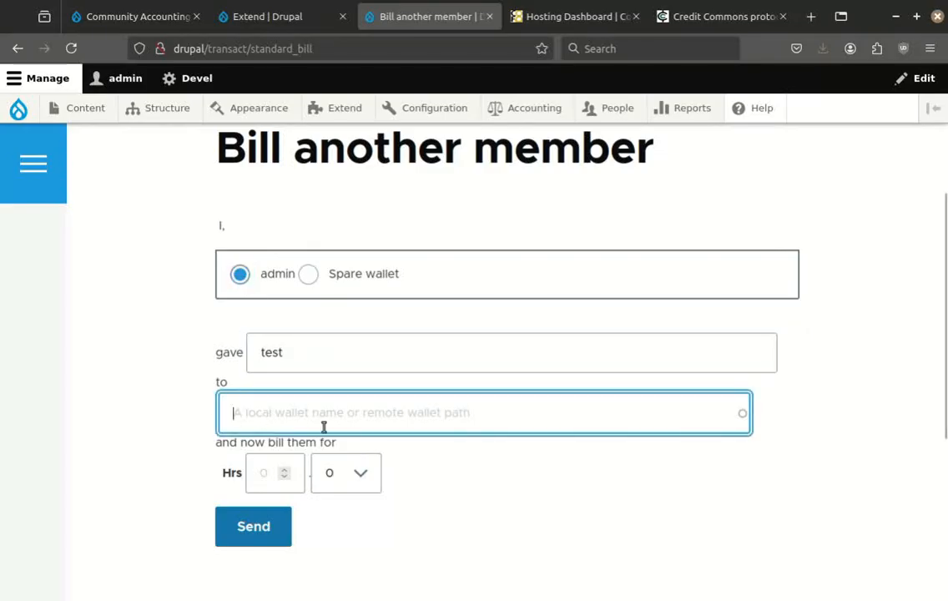
text(Spa)
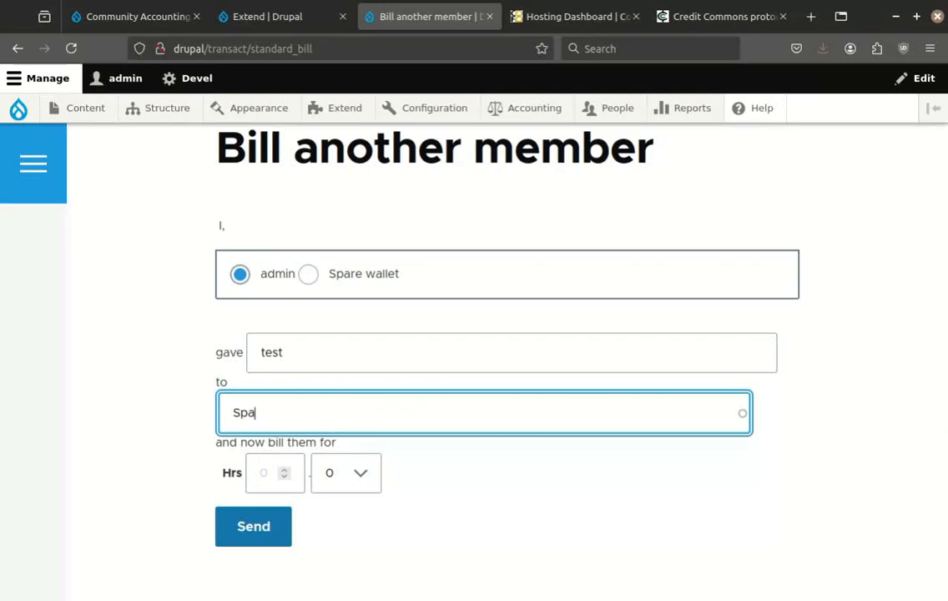
click(302, 445)
Set the billed quantity to Hrs 1.45 and send the bill.
click(283, 469)
click(359, 477)
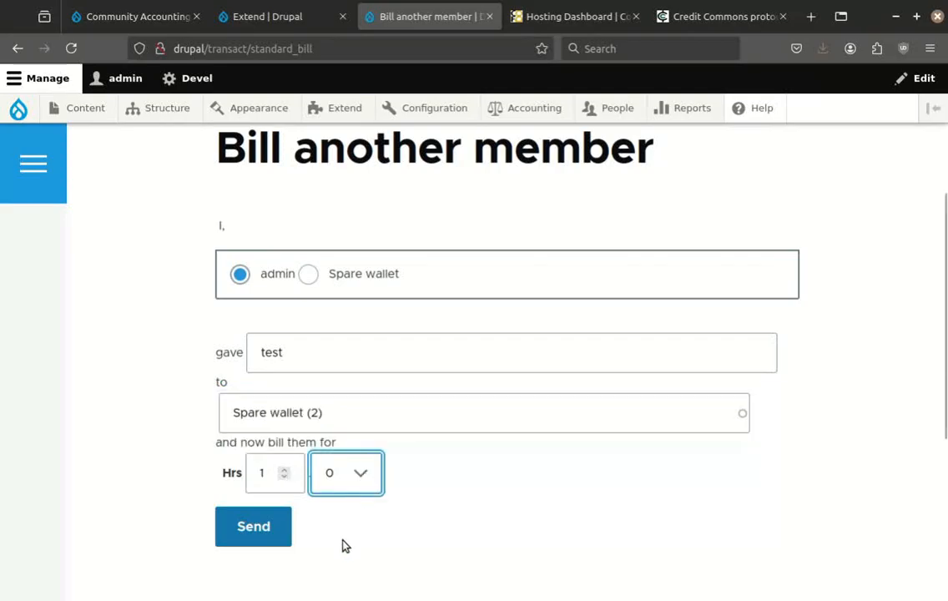
key(Down)
key(Down)
key(Down)
click(244, 527)
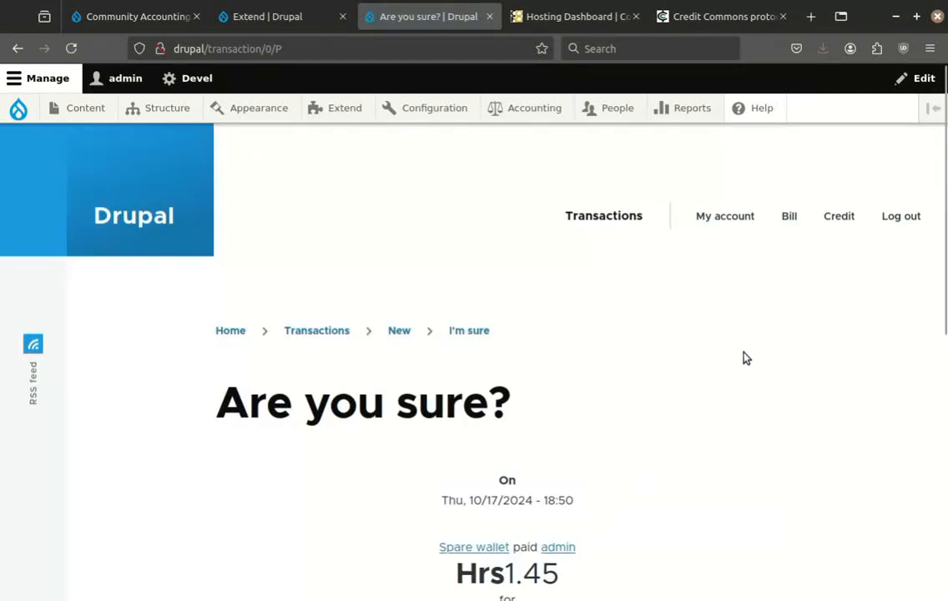
Confirm the new bill transaction and review its available actions and history.
scroll(746, 355, down, 2)
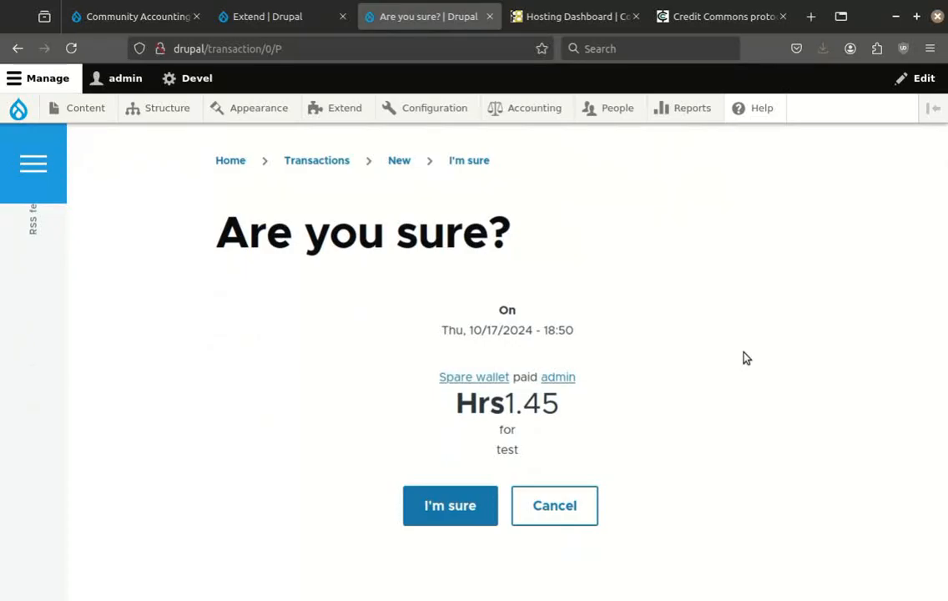
click(449, 504)
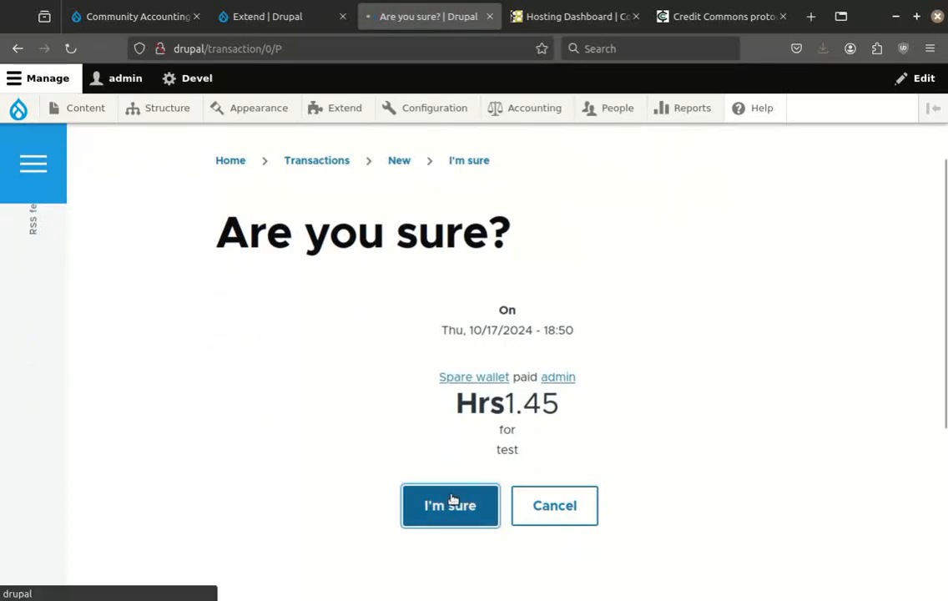
scroll(699, 306, down, 2)
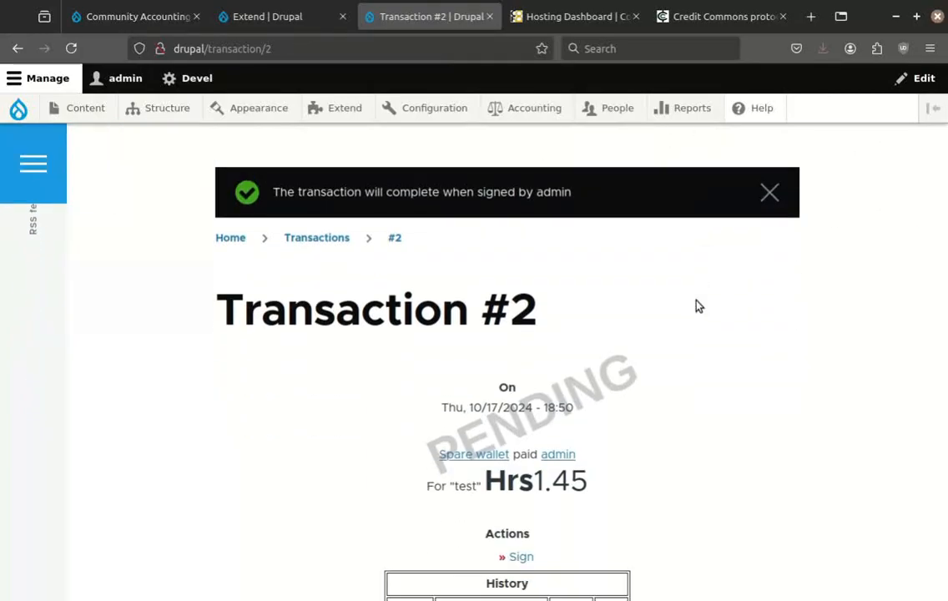
scroll(699, 306, down, 2)
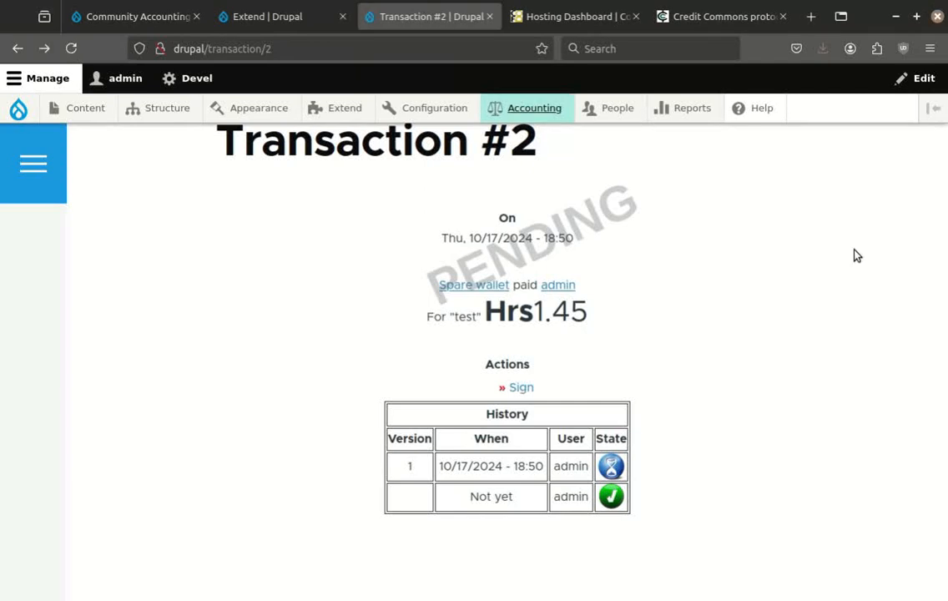
Open the wallet balance limits configuration and examine its plugin, distance from zero and skip-check options.
mouse_move(546, 108)
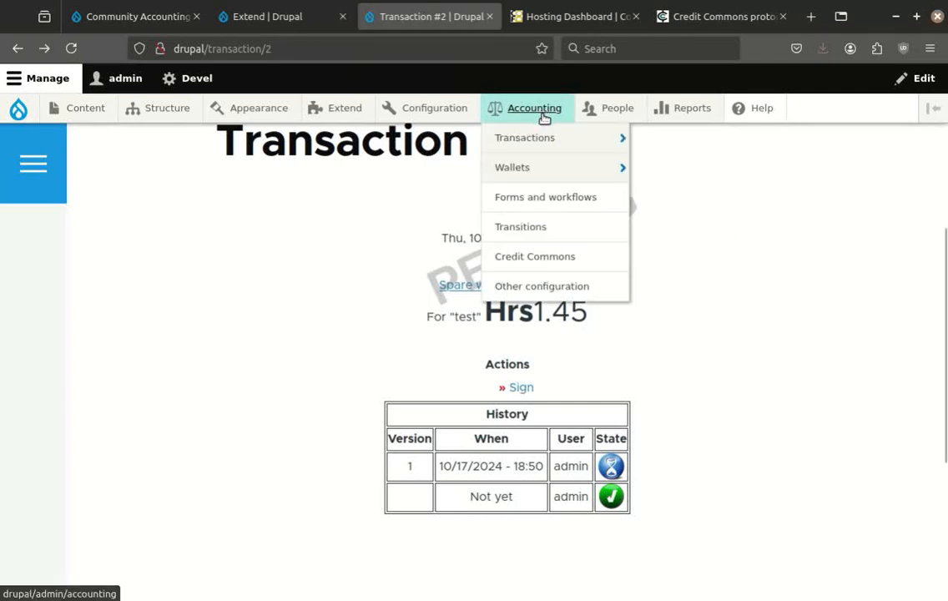
mouse_move(542, 171)
click(678, 170)
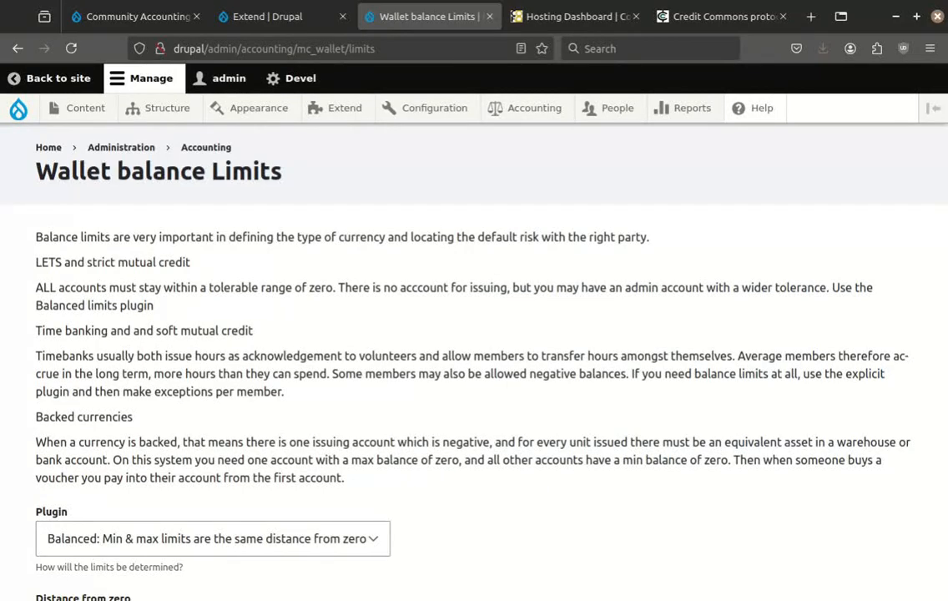
scroll(552, 370, down, 3)
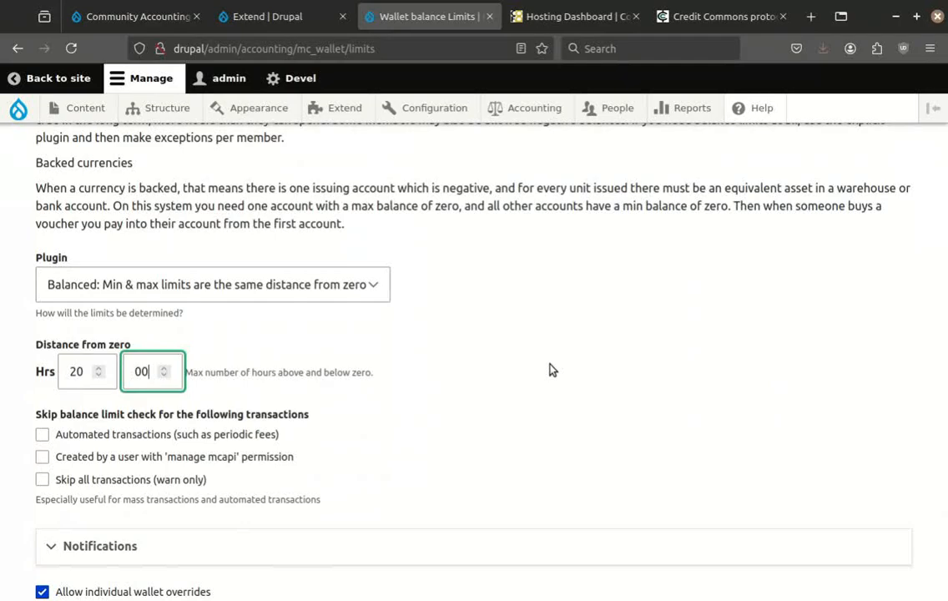
Review the plugin choice and individual wallet overrides option, and save the wallet balance limits configuration.
click(377, 287)
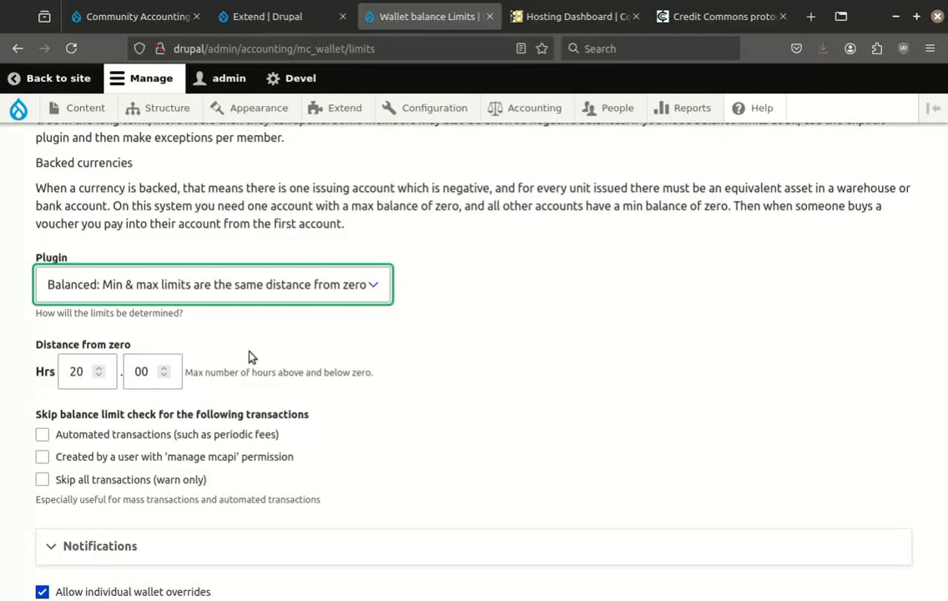
scroll(249, 358, down, 3)
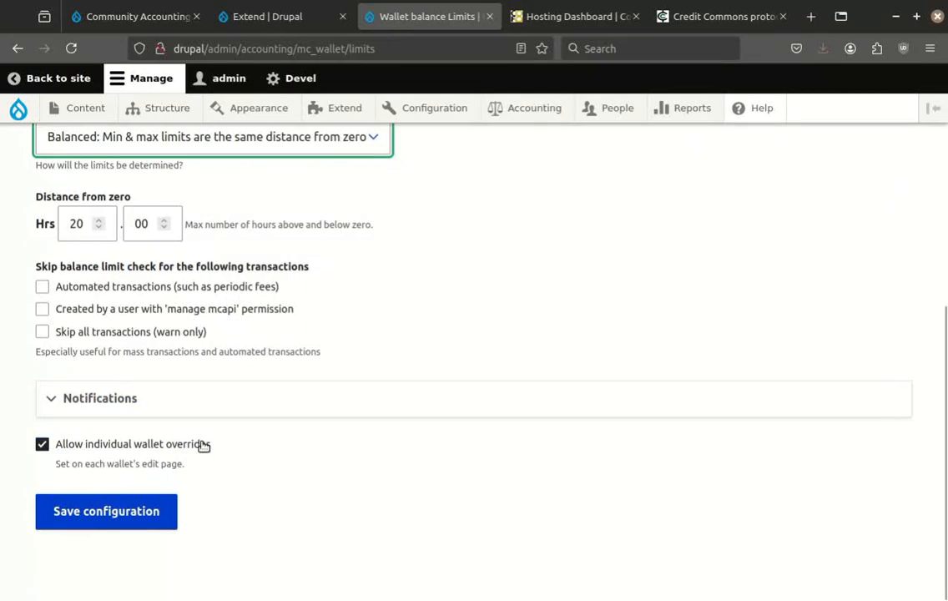
click(115, 511)
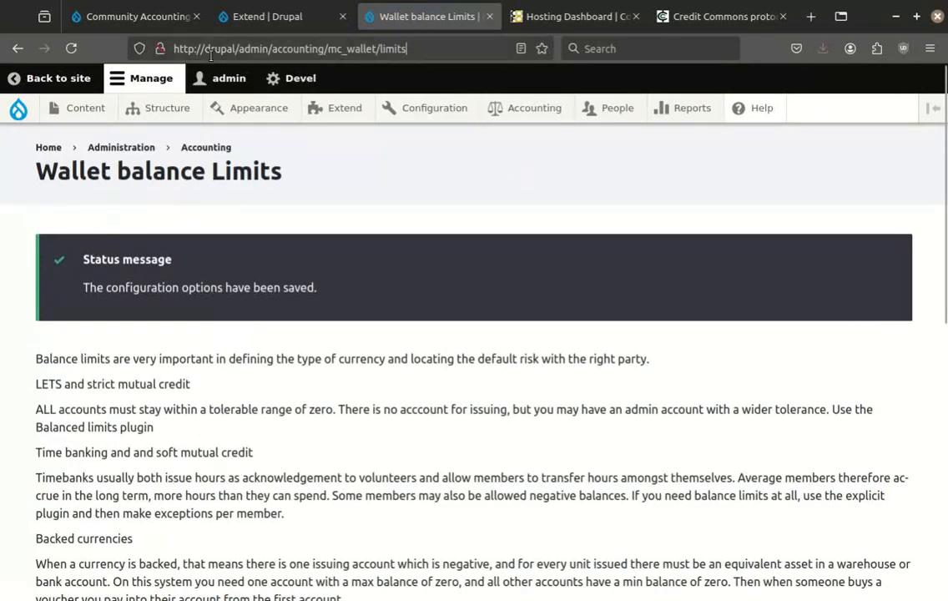
Open the admin wallet for editing from the wallets list and examine its minimum and maximum balance override fields.
key(ctrl+l)
click(665, 215)
mouse_move(538, 106)
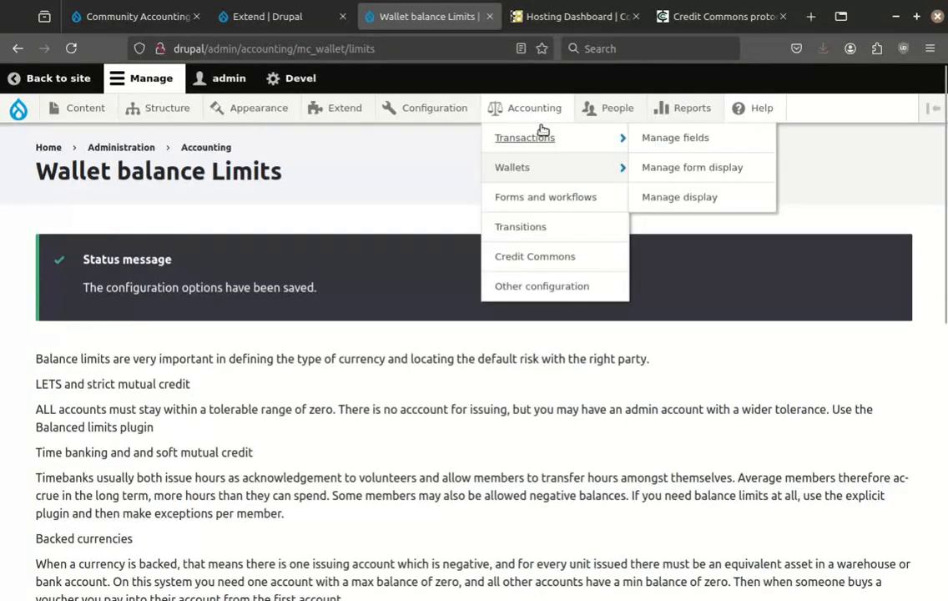
click(527, 175)
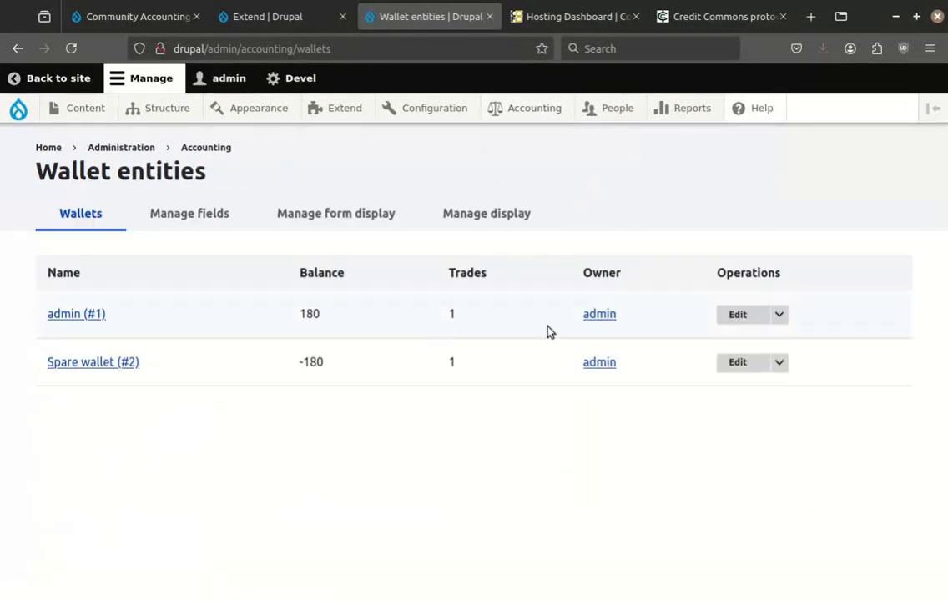
click(735, 316)
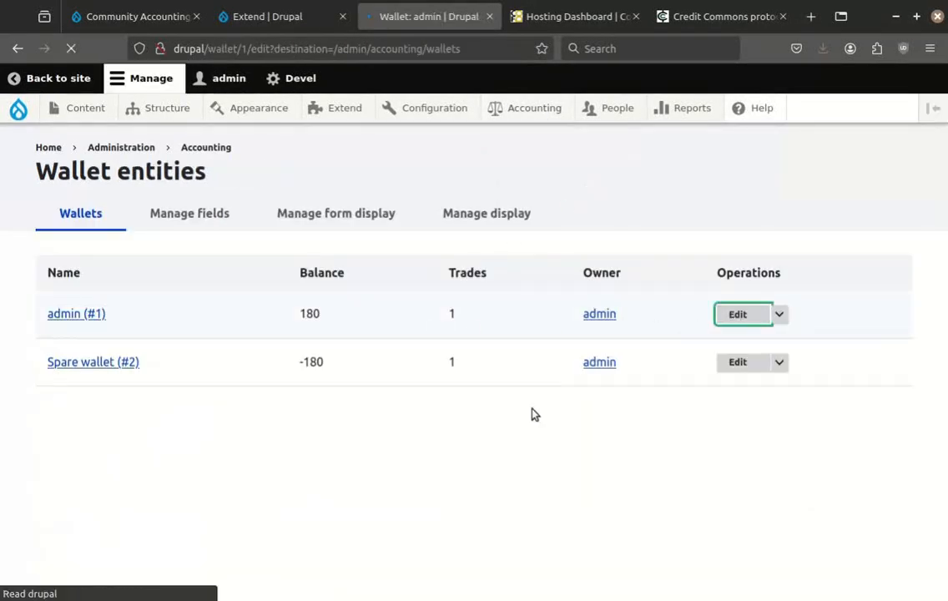
scroll(534, 415, down, 5)
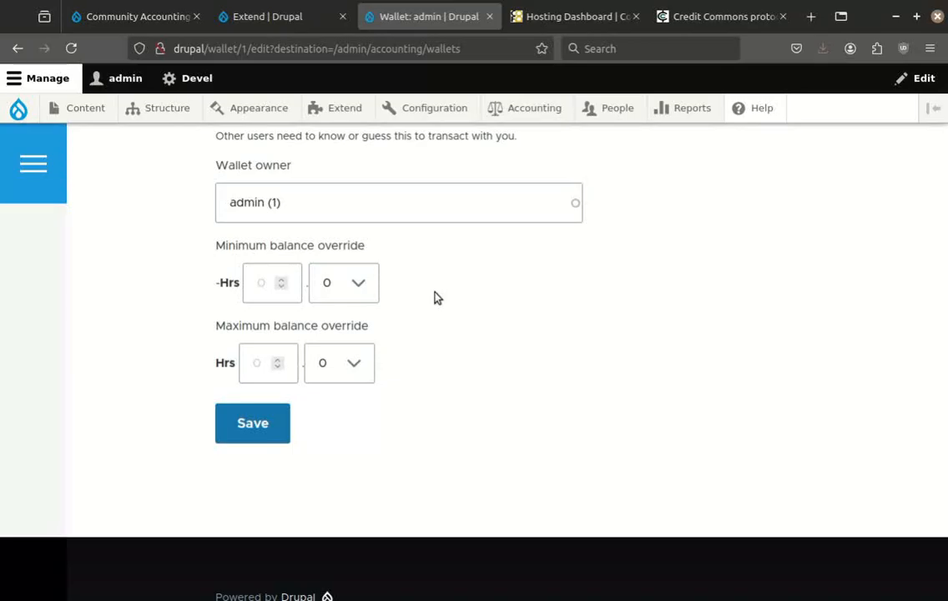
scroll(501, 334, down, 1)
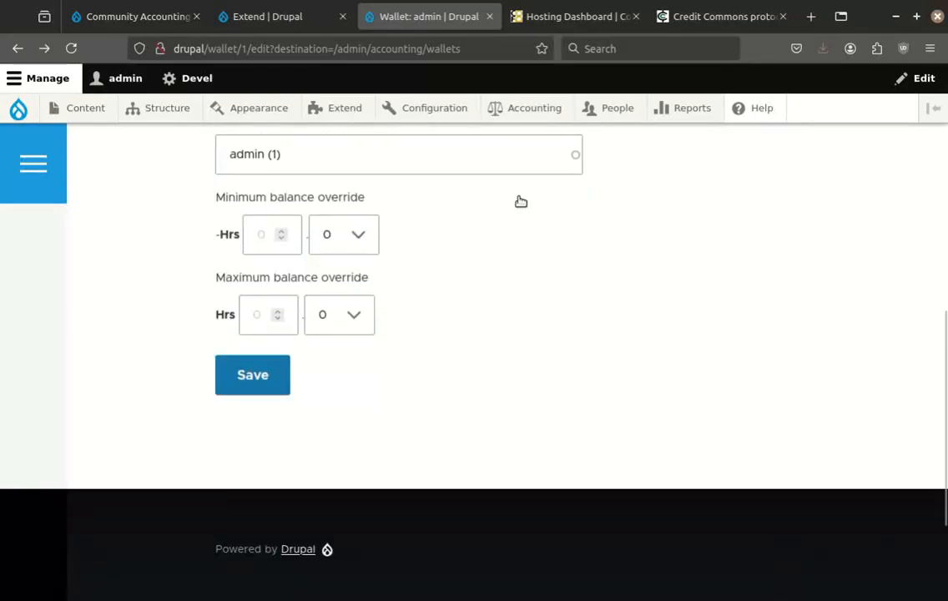
Open the Credit Commons settings and examine the trunkwards node connection, conversion rate, local currency symbol, timeout and privacy options.
mouse_move(531, 110)
click(531, 260)
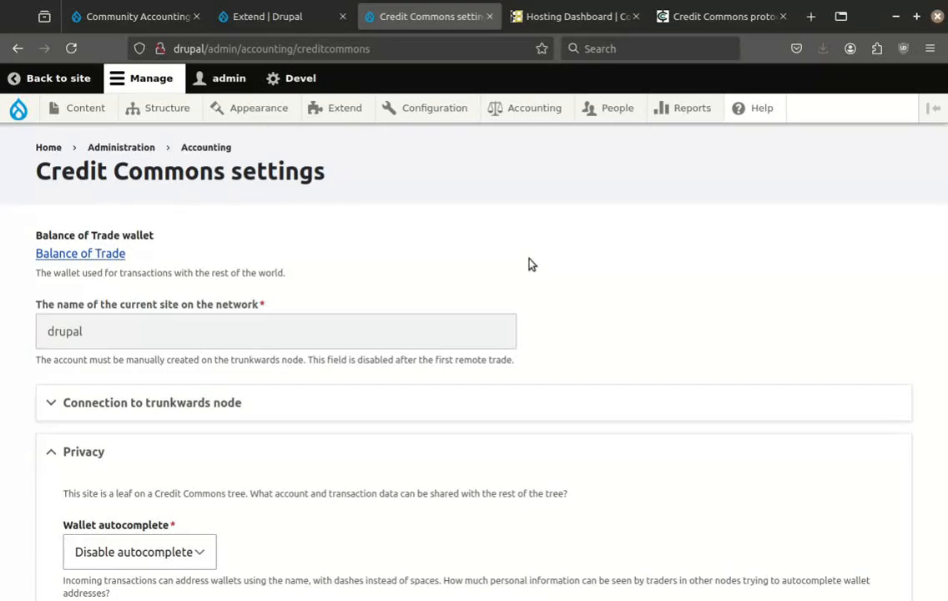
scroll(529, 263, down, 3)
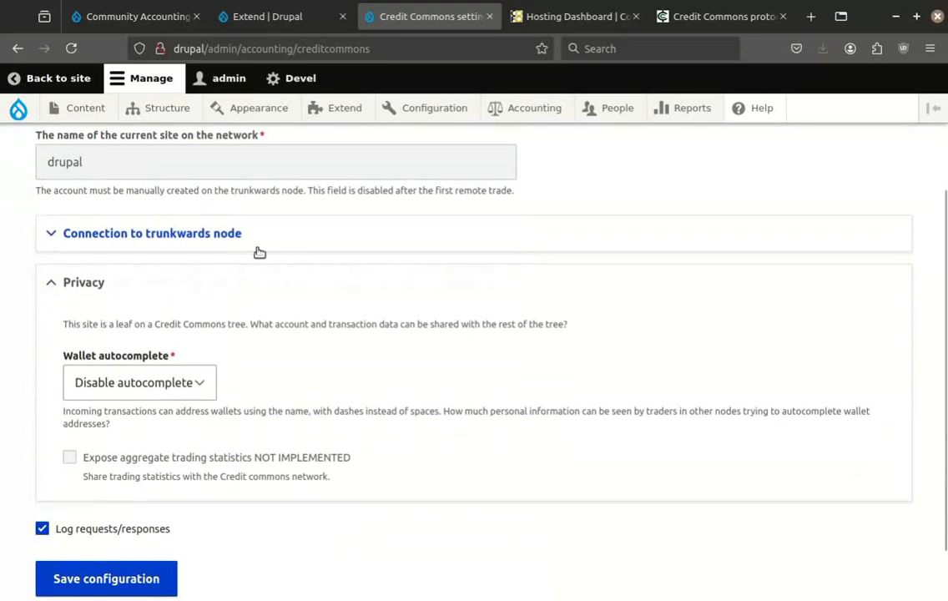
click(300, 238)
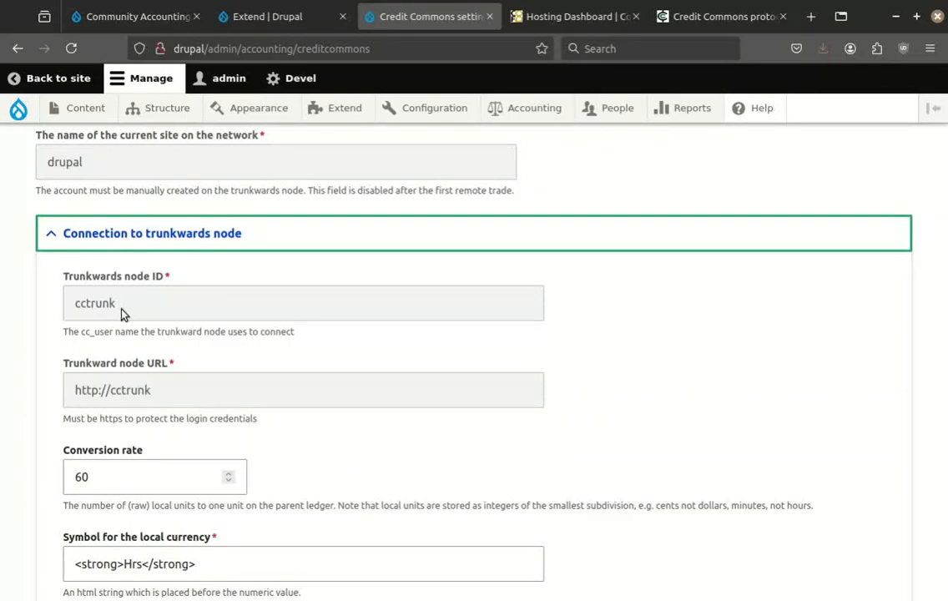
scroll(121, 313, down, 4)
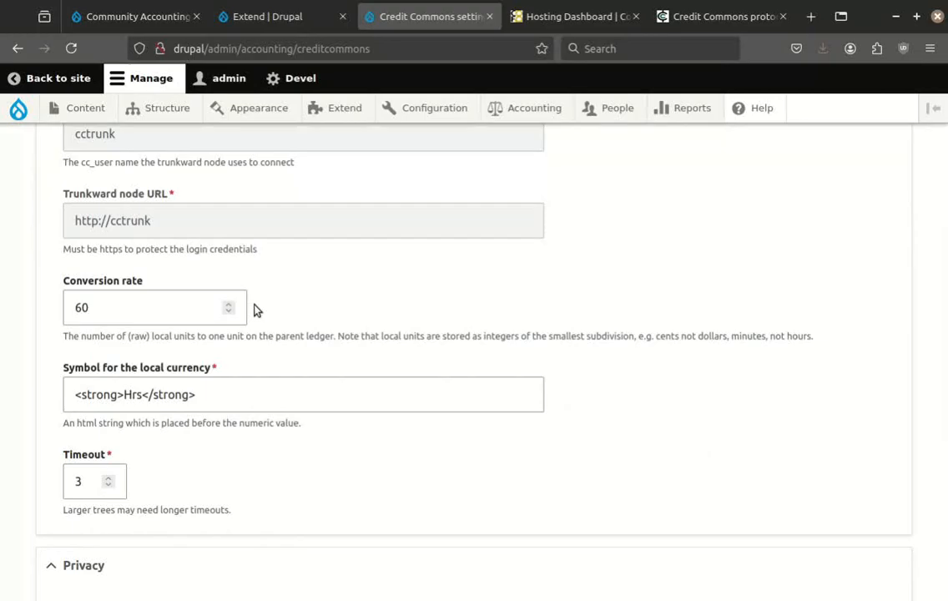
scroll(266, 250, down, 8)
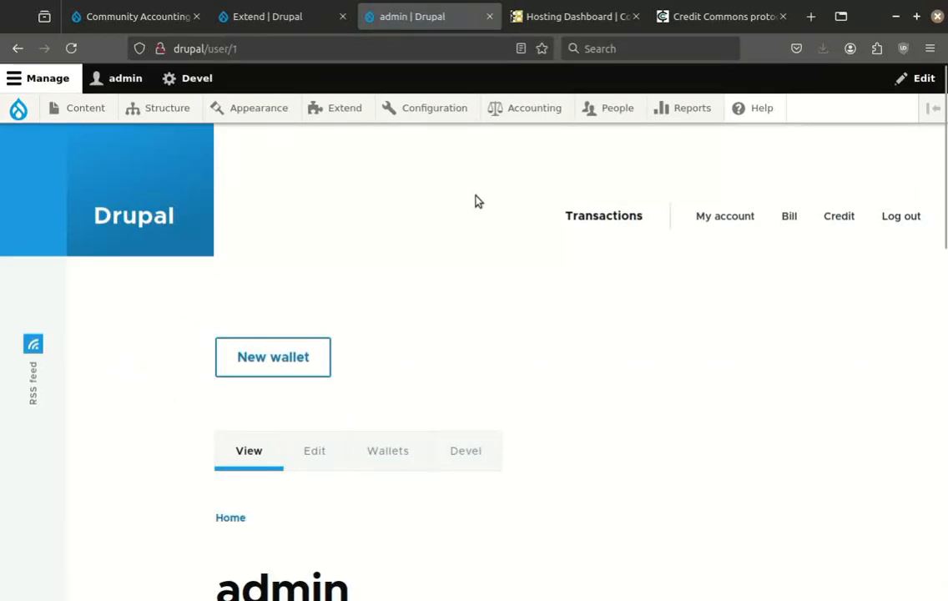
Open a new bill form, choose the admin wallet as payee and enter "remote test" as the description.
click(791, 220)
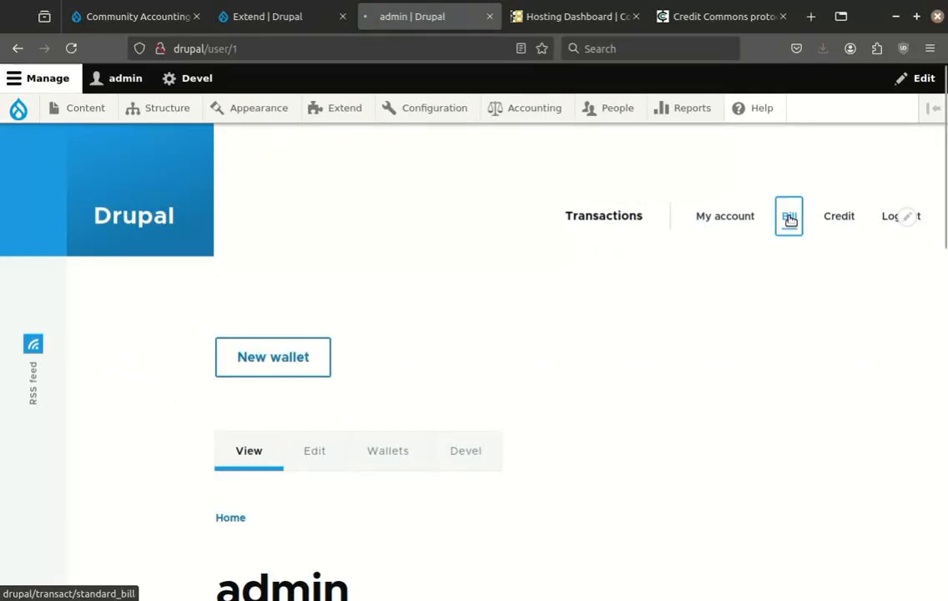
scroll(515, 271, down, 2)
scroll(517, 268, down, 2)
click(238, 277)
click(373, 366)
text(remote test)
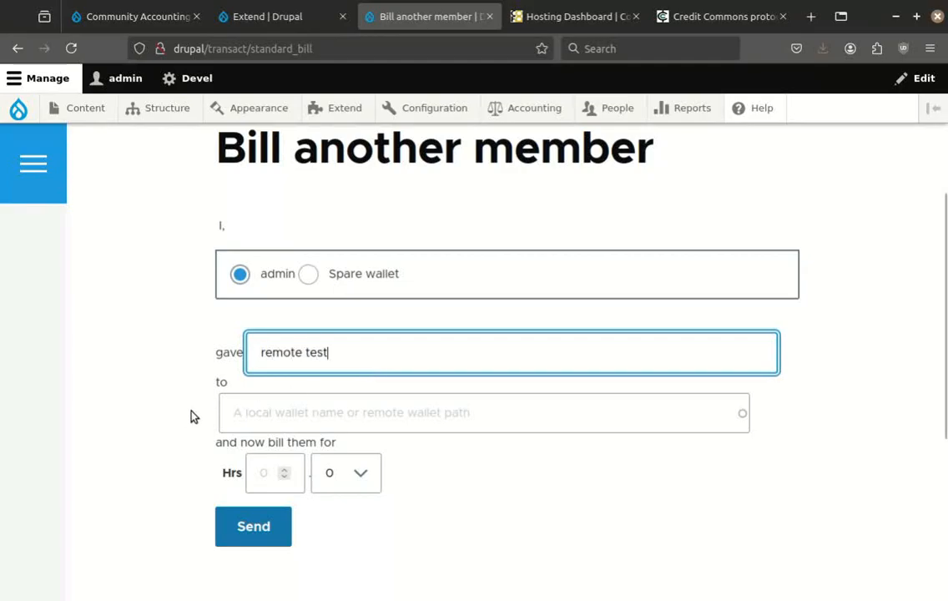
Bill the remote wallet cctrunk/ccbranch1/admin for Hrs 1.00 and send the form.
click(309, 417)
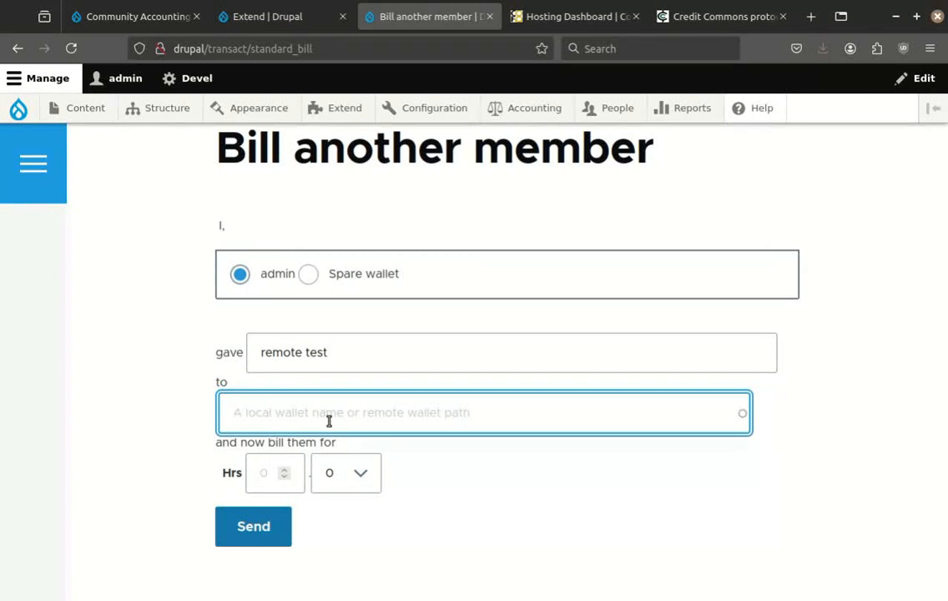
text(ccb)
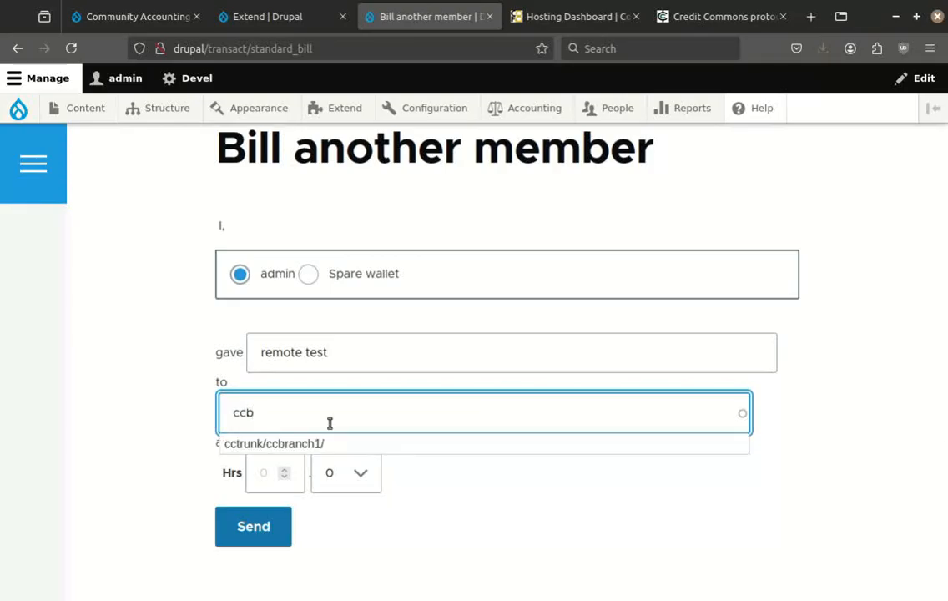
click(307, 445)
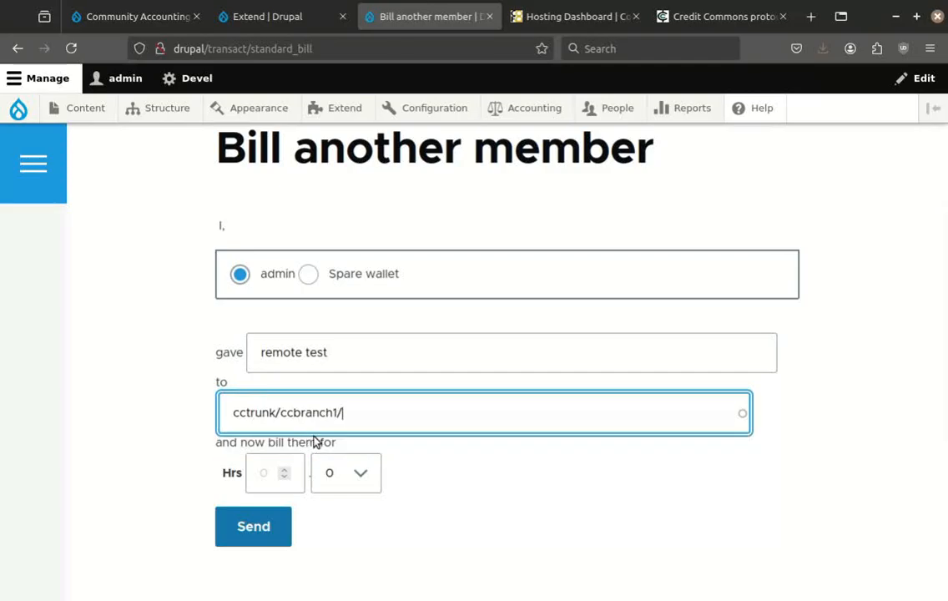
text(admin)
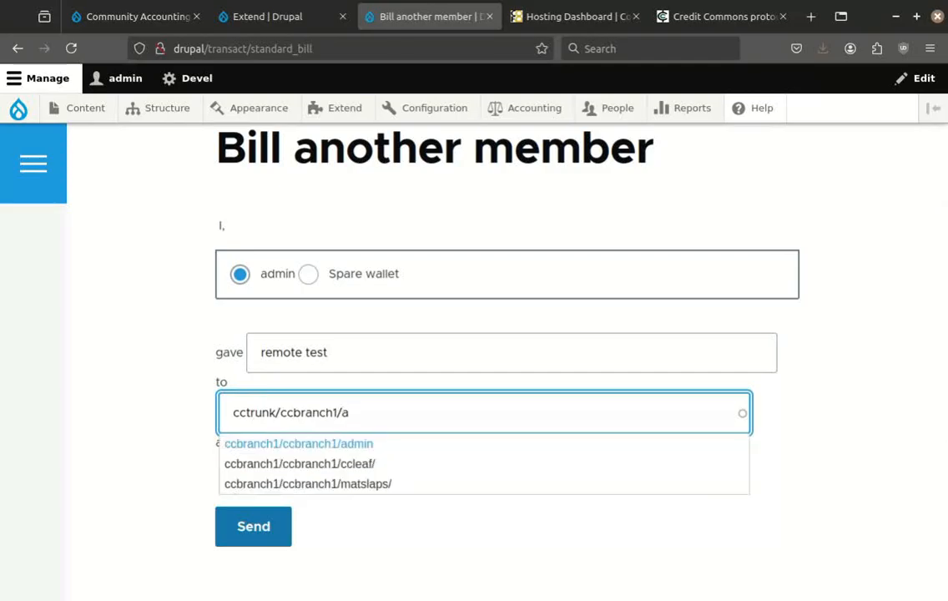
click(312, 447)
click(285, 473)
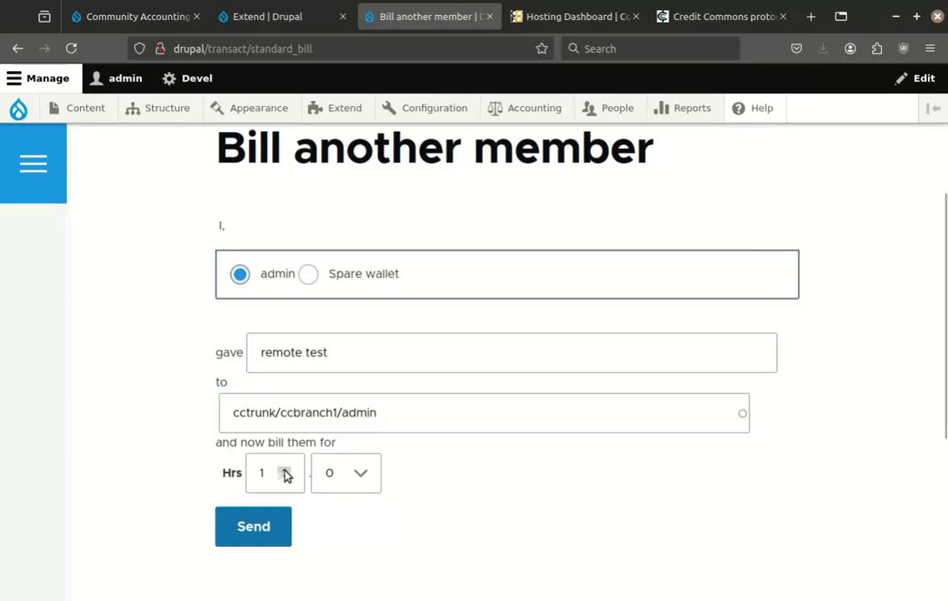
click(253, 526)
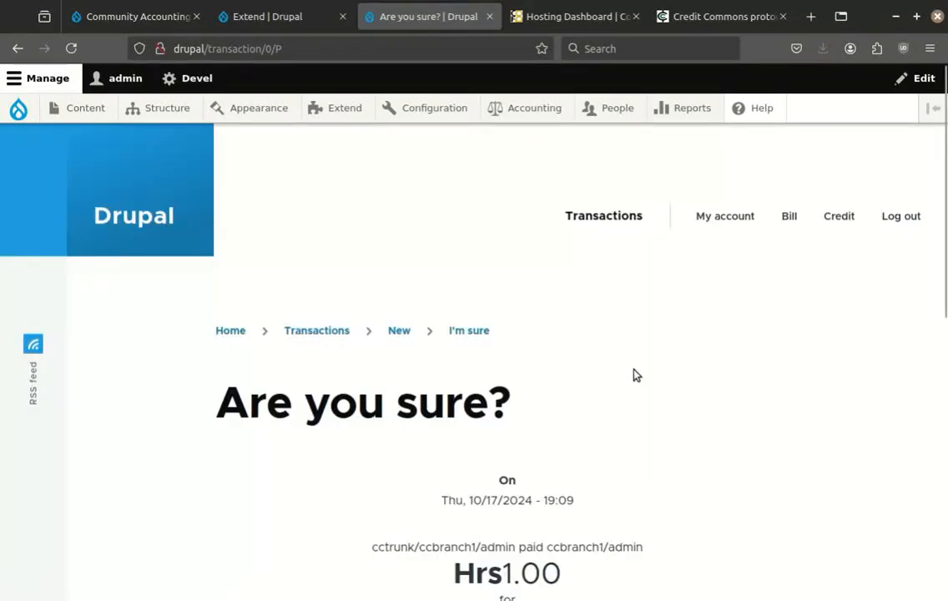
Review the remote bill's payer path and fee entries, and confirm the transaction.
scroll(634, 375, down, 2)
scroll(635, 376, down, 4)
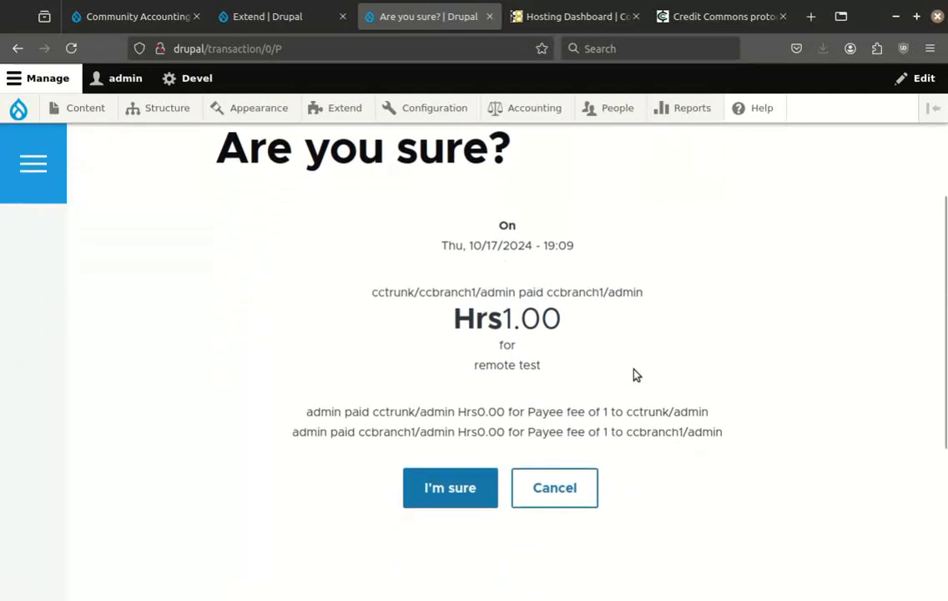
drag(375, 292, 516, 296)
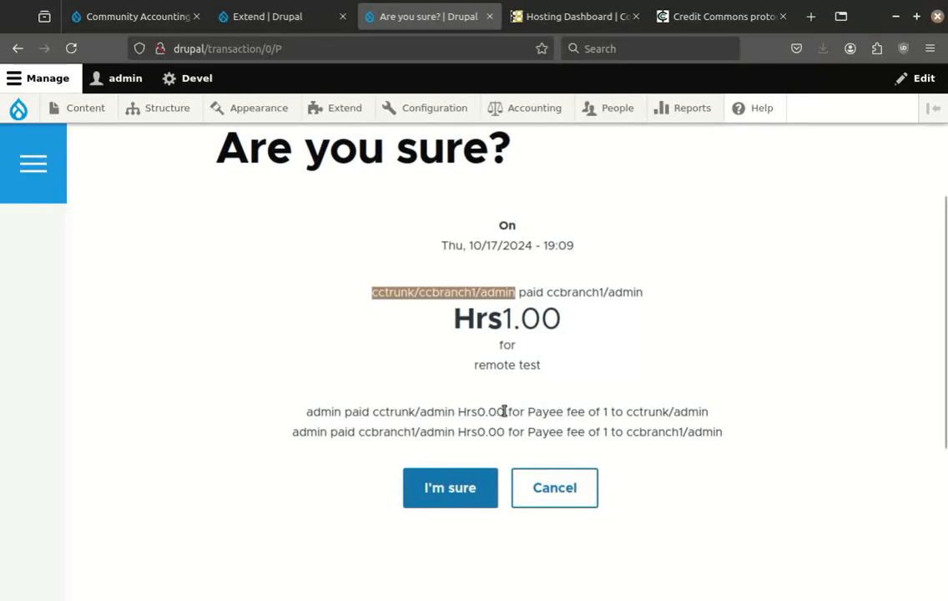
click(451, 490)
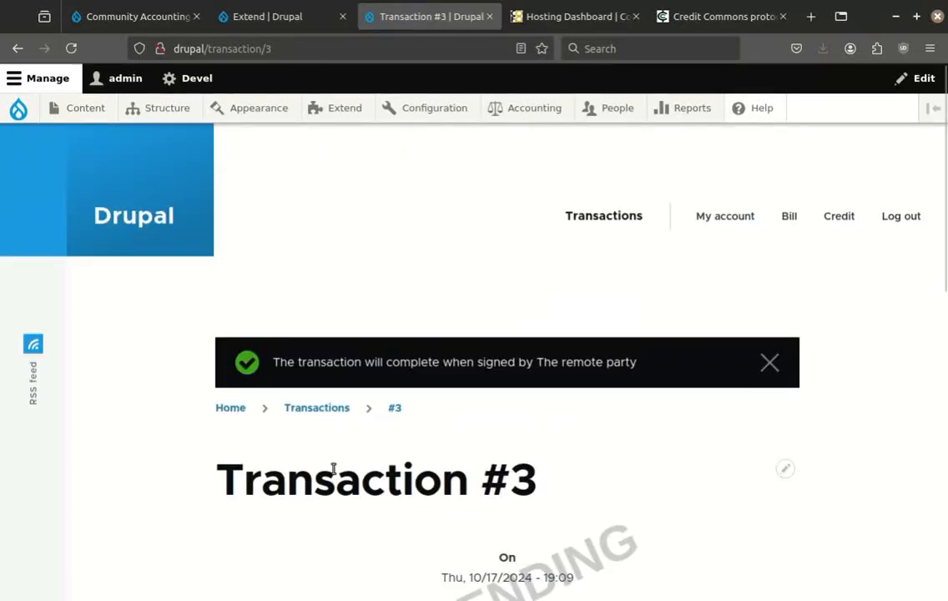
Examine the new remote transaction's status, fee entries, available actions and signature history.
scroll(334, 469, down, 3)
scroll(333, 469, down, 2)
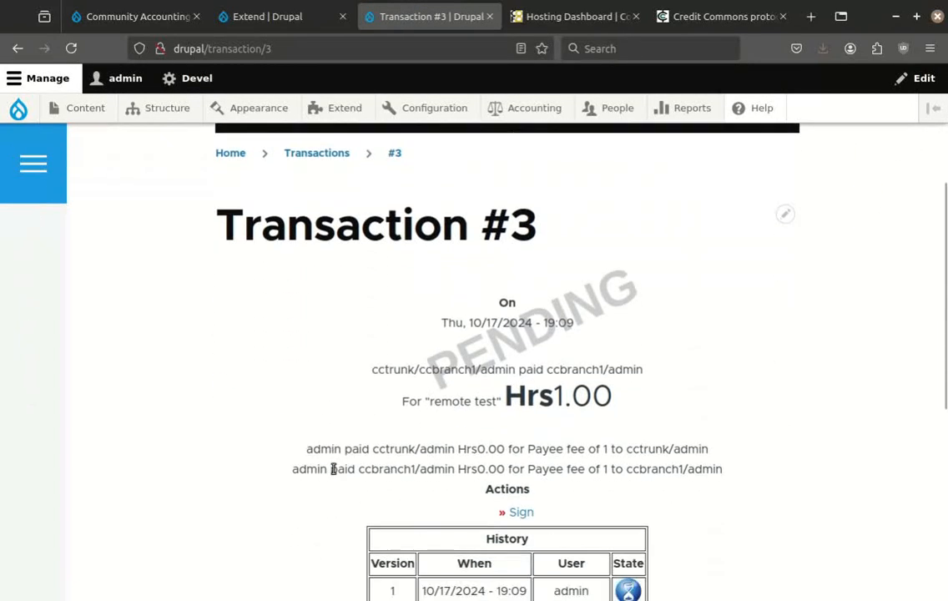
scroll(333, 469, down, 2)
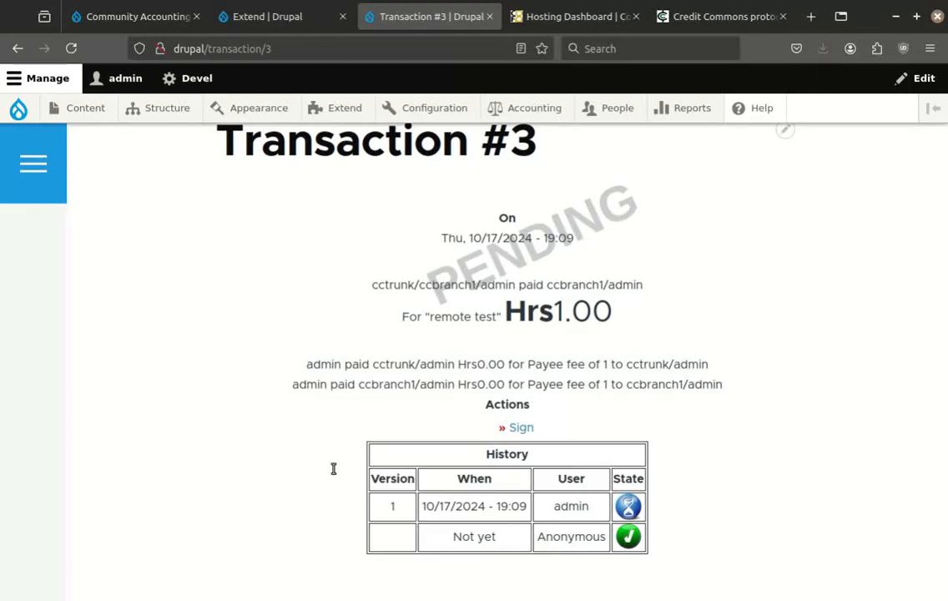
scroll(333, 470, up, 7)
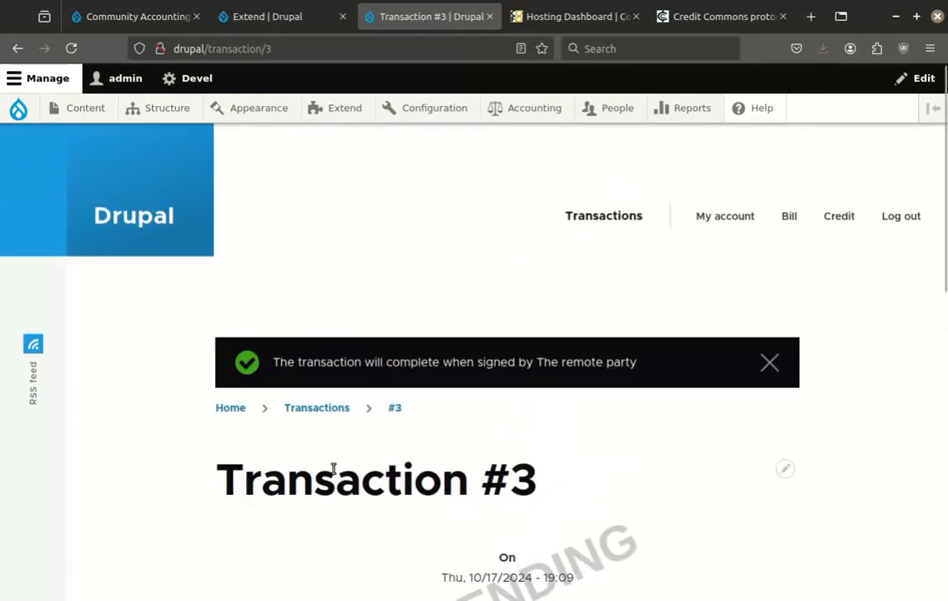
drag(209, 48, 338, 49)
drag(340, 49, 239, 50)
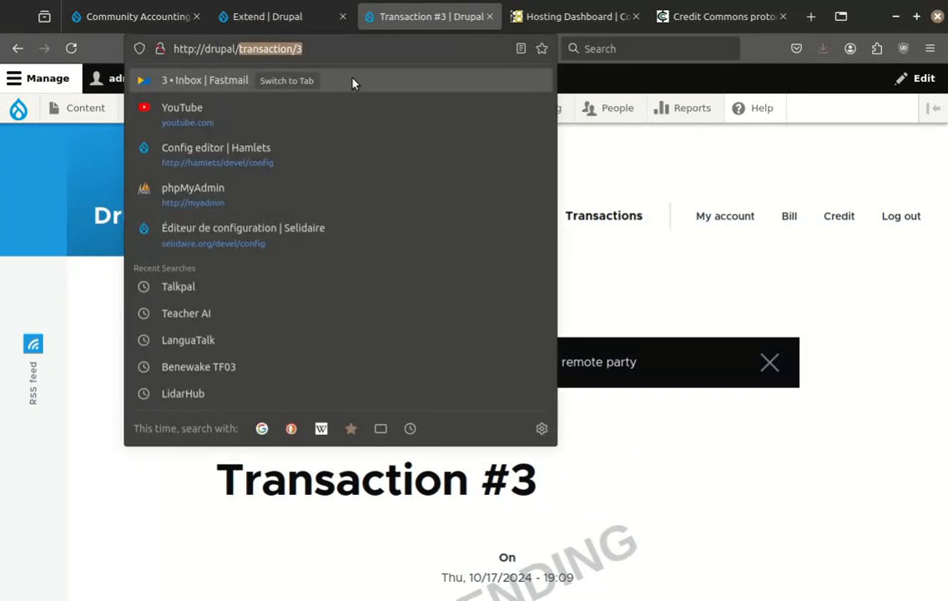
text(ec)
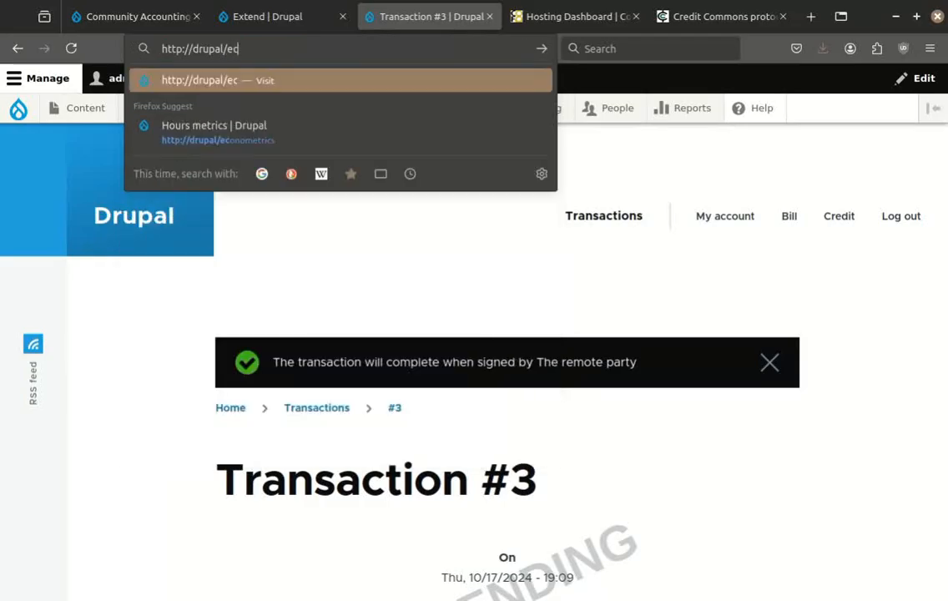
text(omometrics)
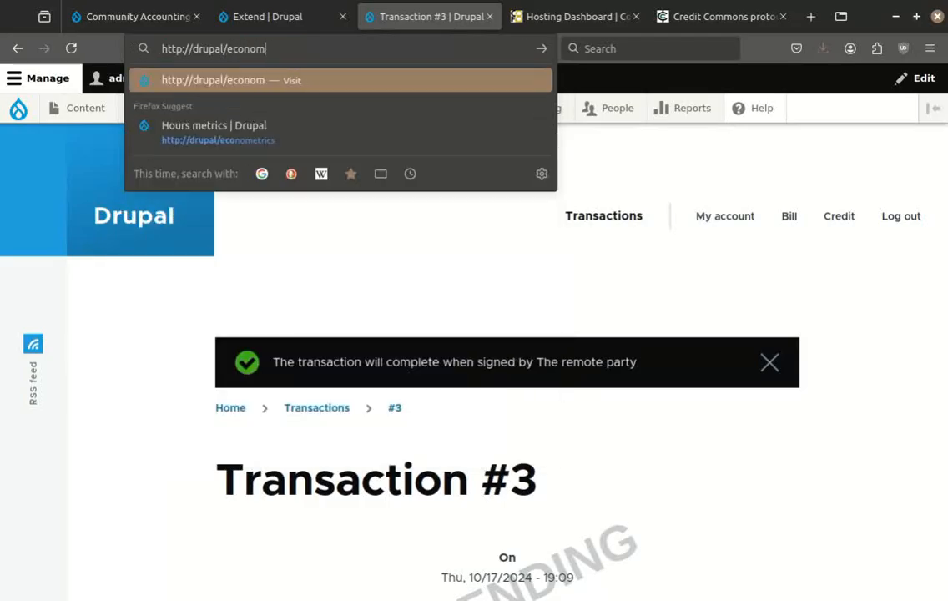
key(Return)
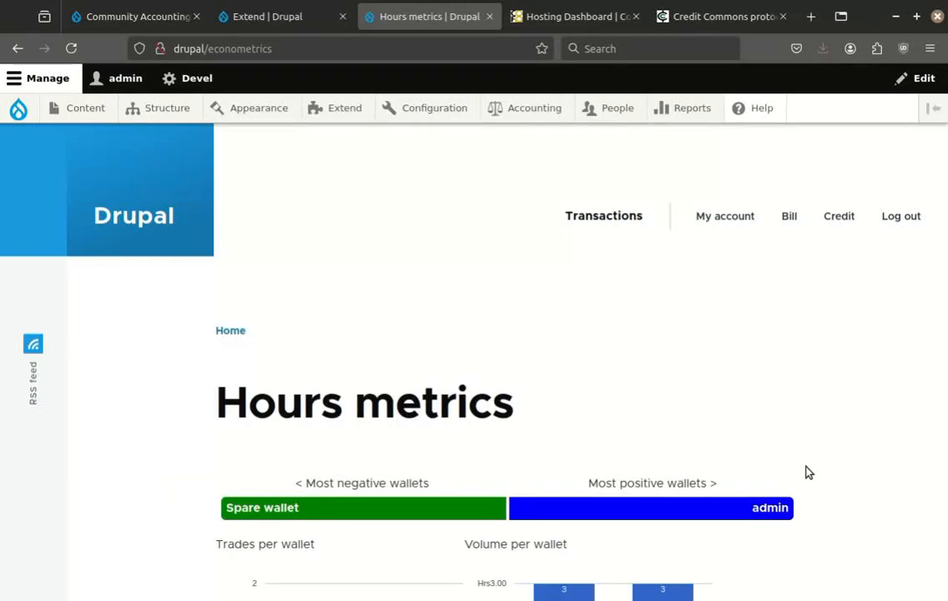
Examine the most negative and positive wallets, the trades, volume, income and expenditure charts per wallet, and the time-based graphs.
scroll(808, 473, down, 2)
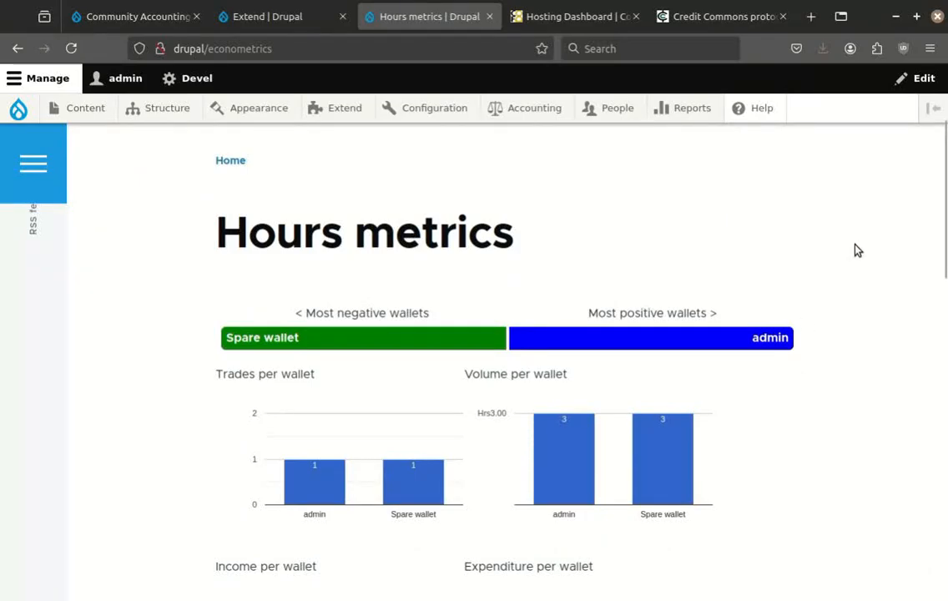
scroll(857, 251, down, 1)
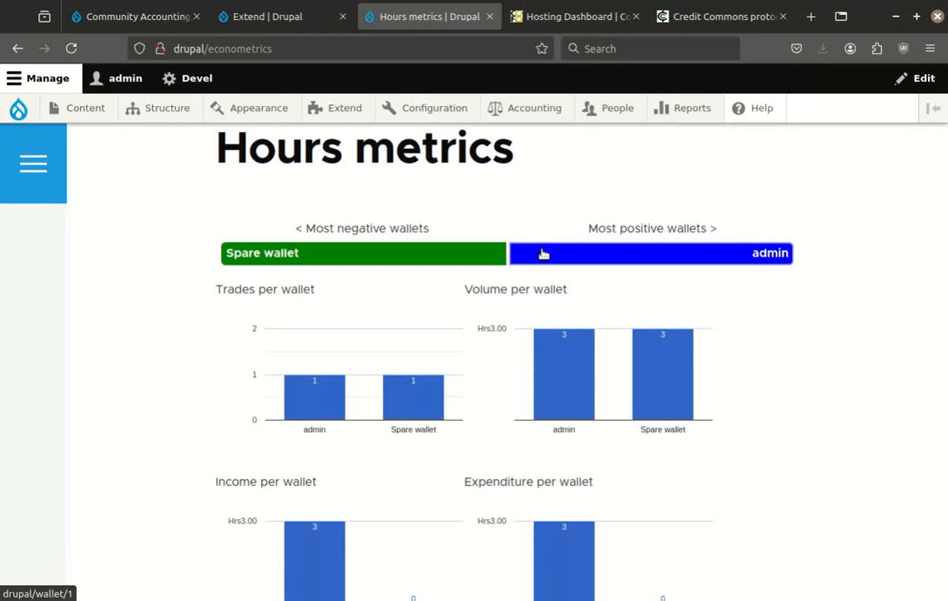
scroll(690, 299, down, 2)
scroll(690, 300, up, 1)
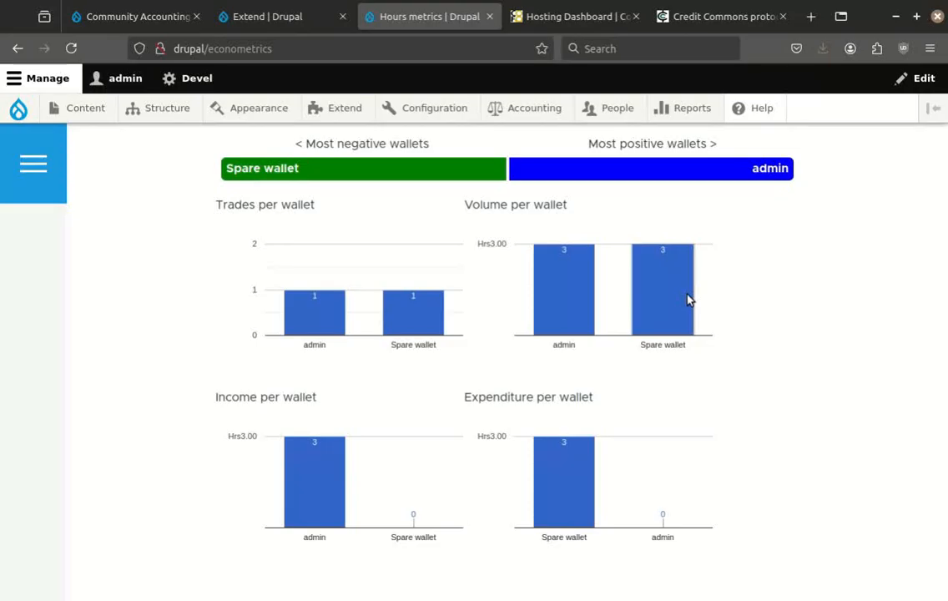
scroll(690, 300, down, 5)
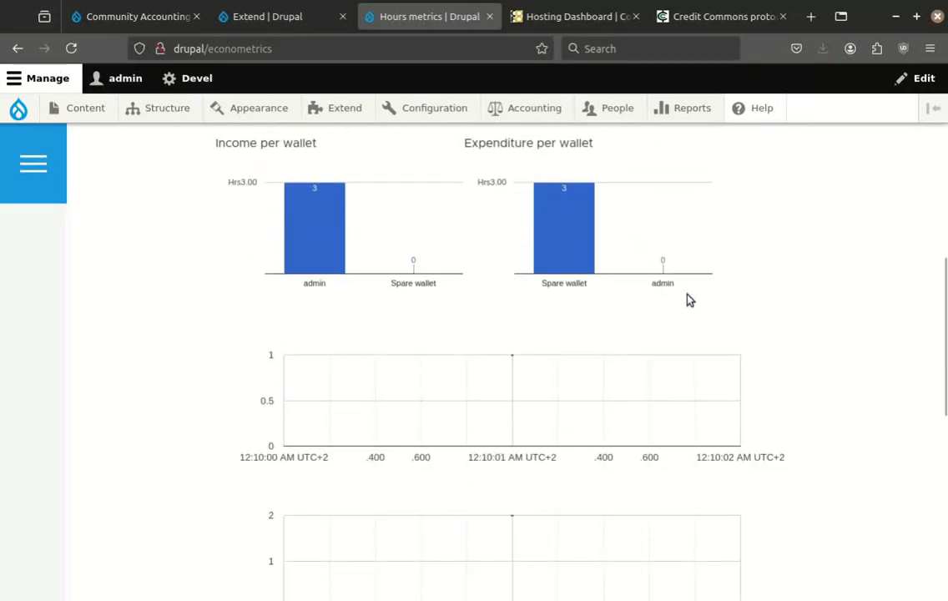
scroll(690, 300, down, 1)
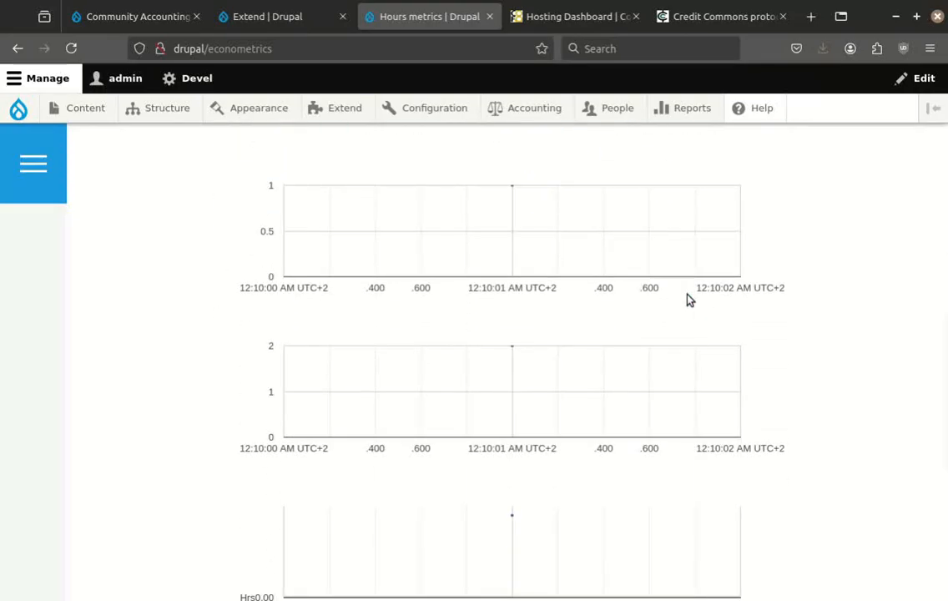
scroll(690, 300, down, 1)
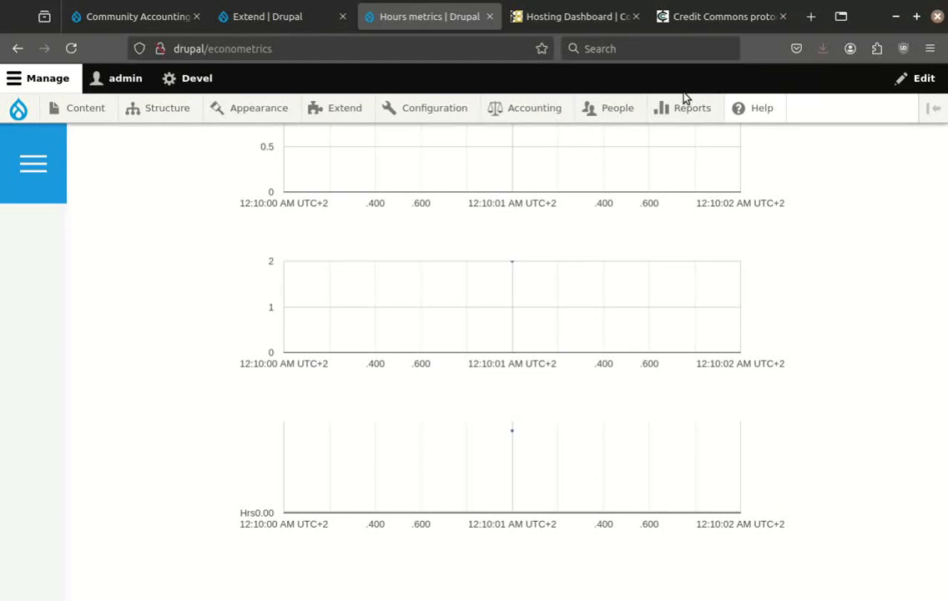
View the CommunityForge hosting dashboard map and the Credit Commons protocol home page.
click(588, 17)
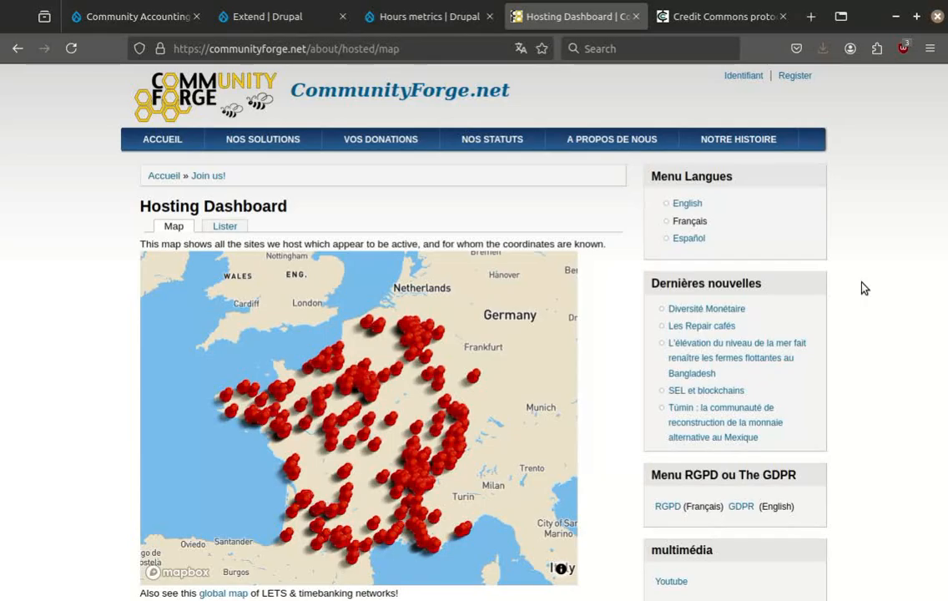
click(668, 17)
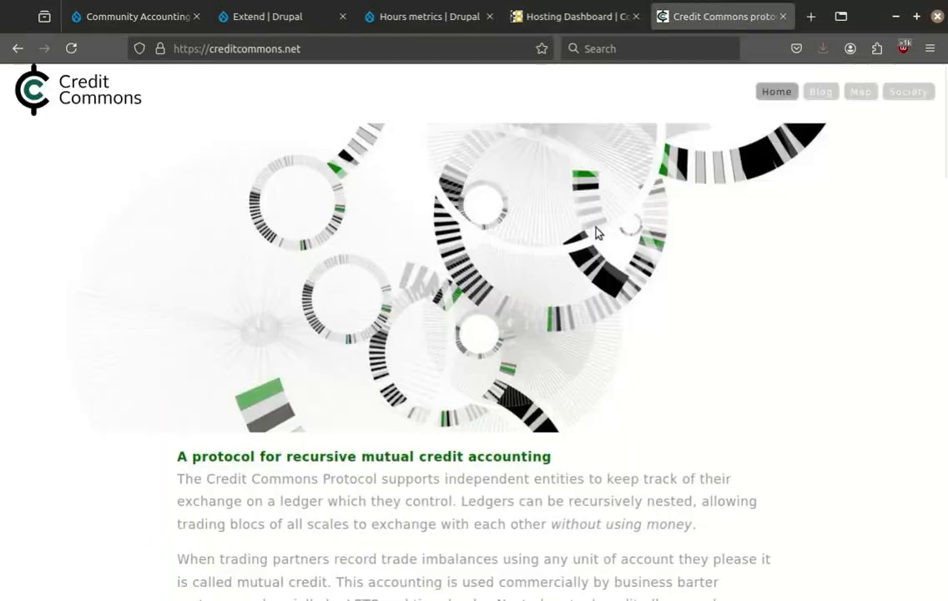